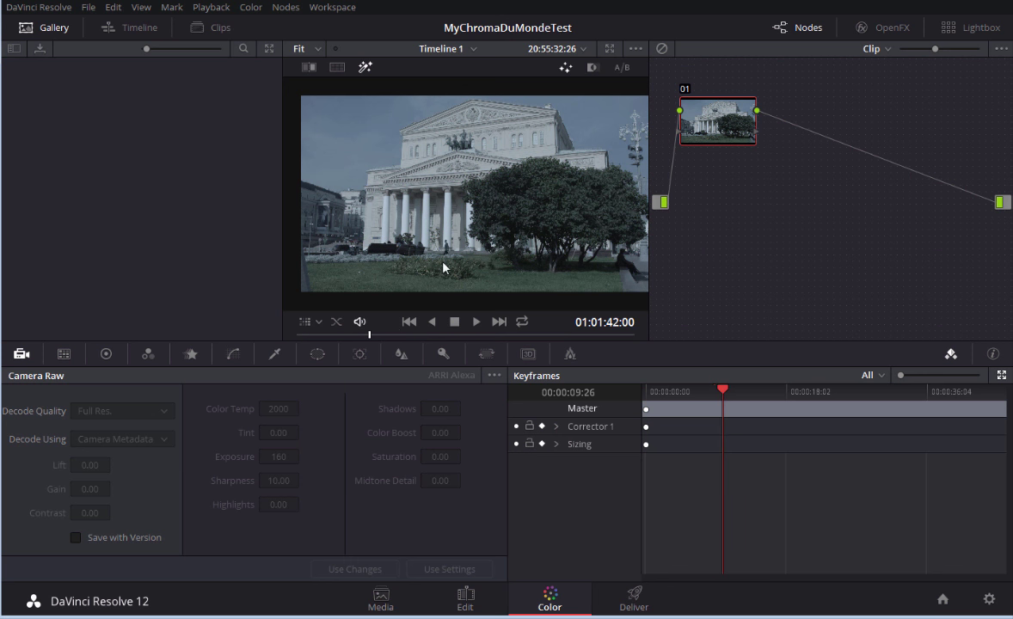
Scrub the viewer to 01:01:58:20, where the ChromaDuMonde chart sits fully in frame.
left_click_drag(370, 337, 460, 337)
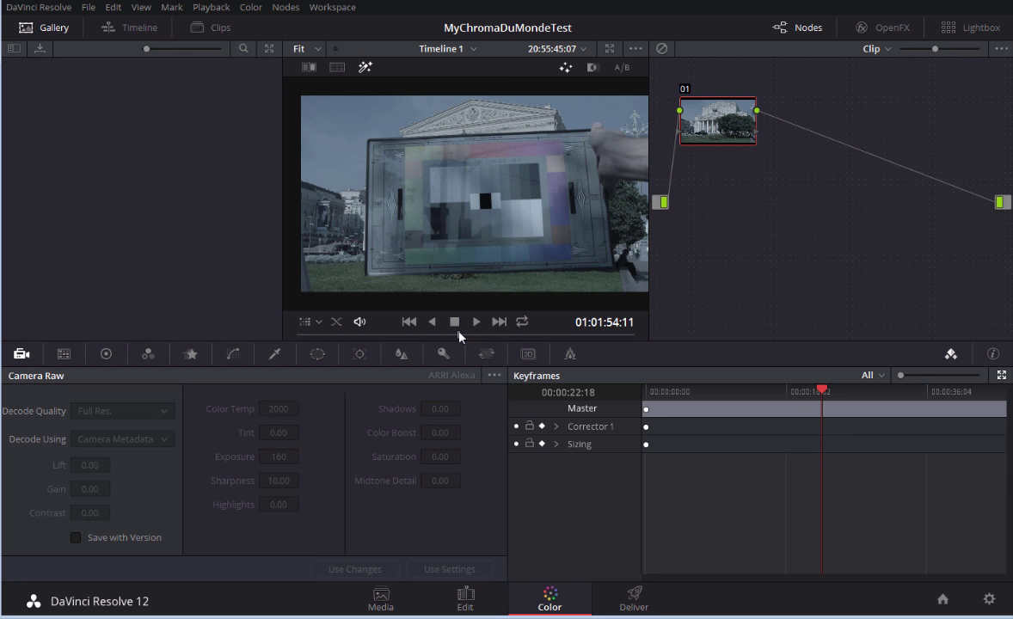
left_click_drag(459, 332, 453, 334)
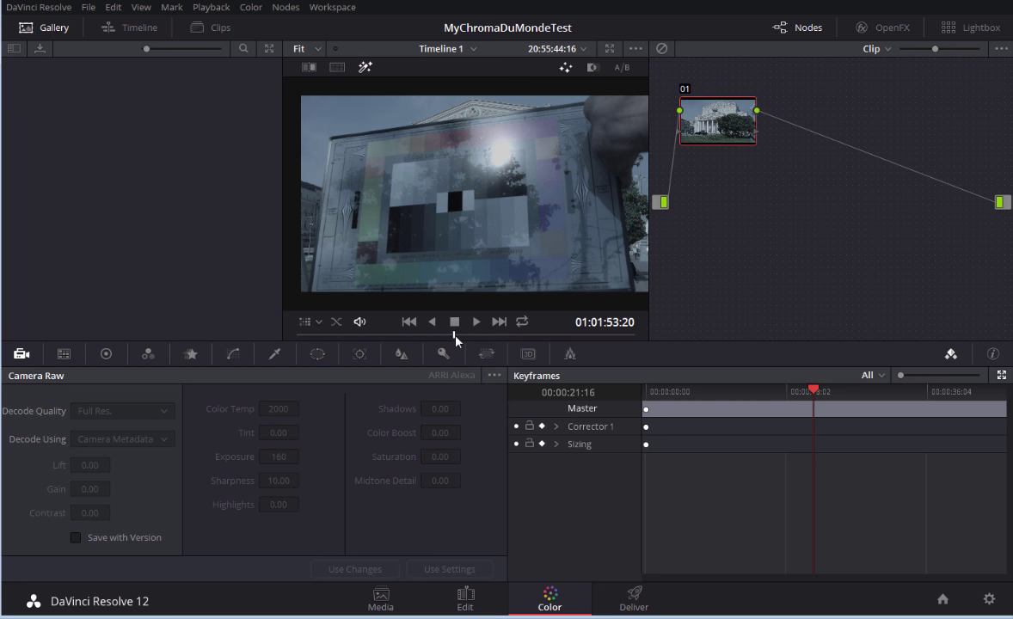
left_click_drag(456, 335, 492, 335)
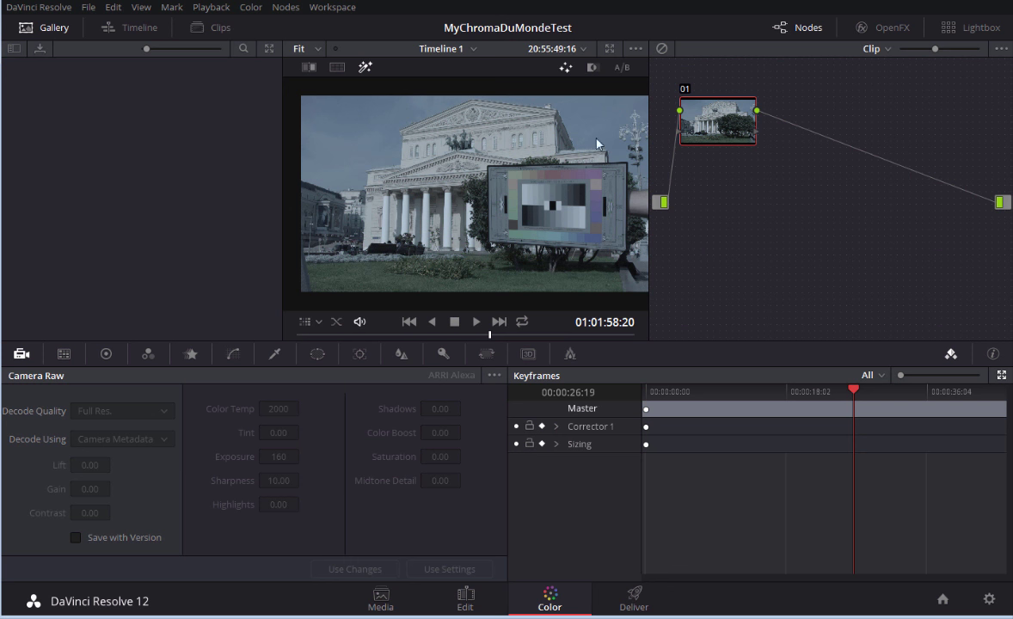
Grab a still of the current chart frame into the gallery.
left_click(140, 7)
mouse_move(160, 26)
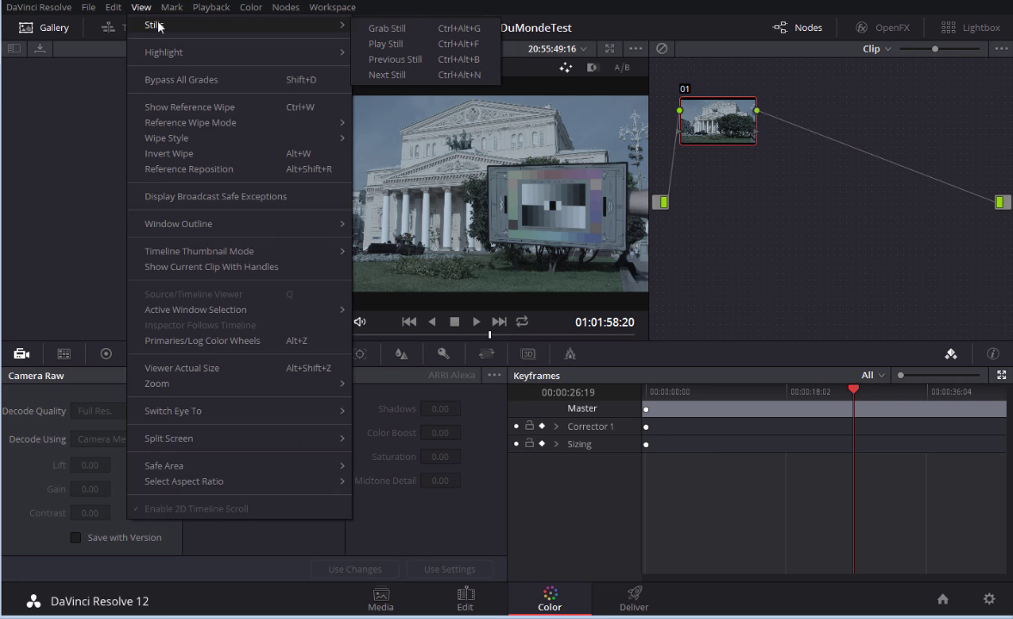
left_click(387, 28)
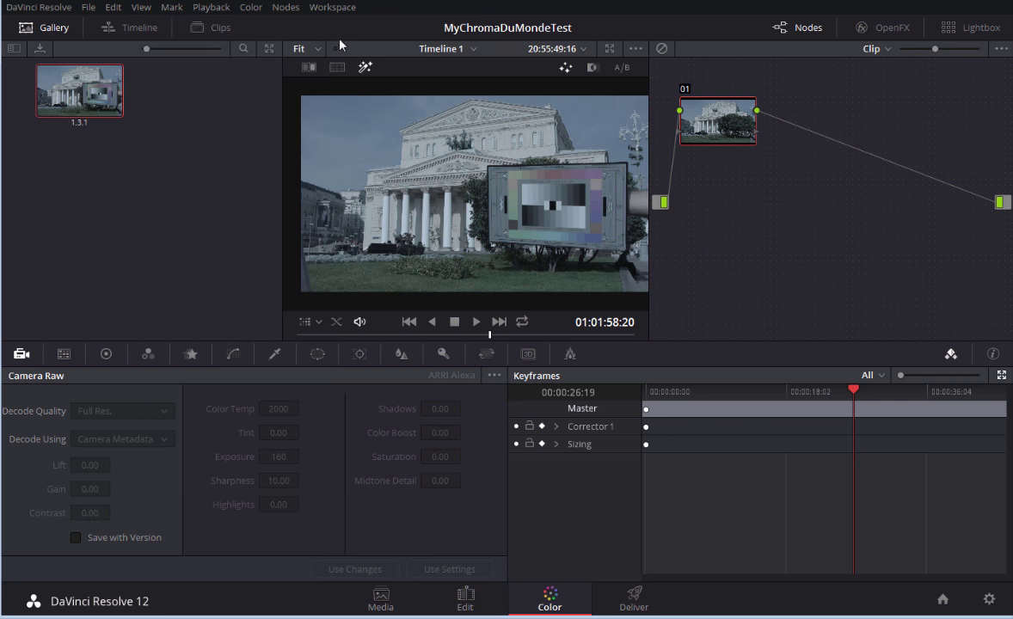
Export the gallery still as a TIFF named Test into the BMDFilmBolshoi2 folder.
right_click(84, 99)
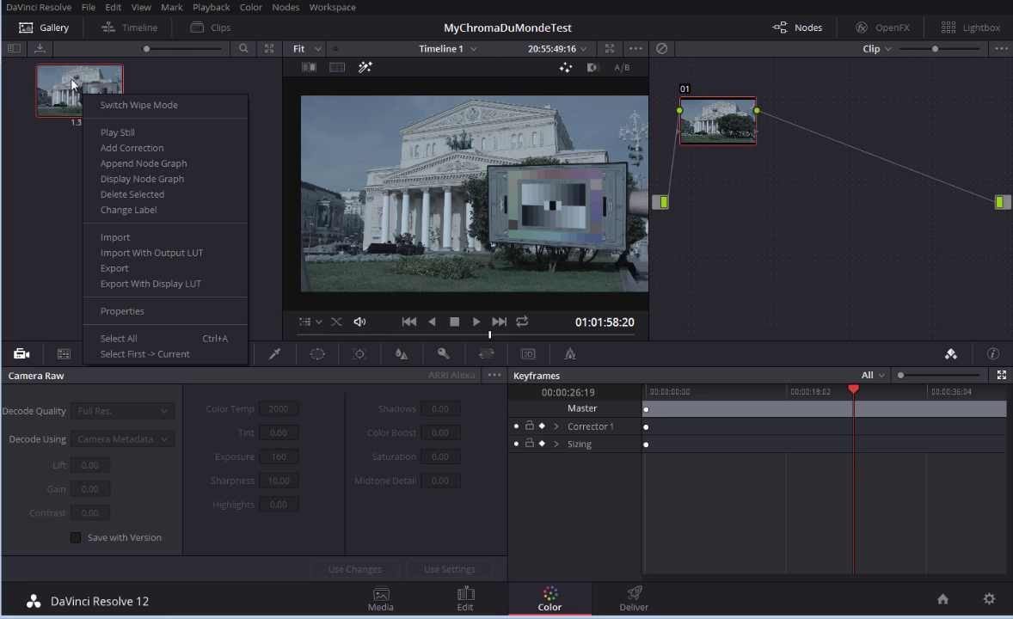
left_click(125, 272)
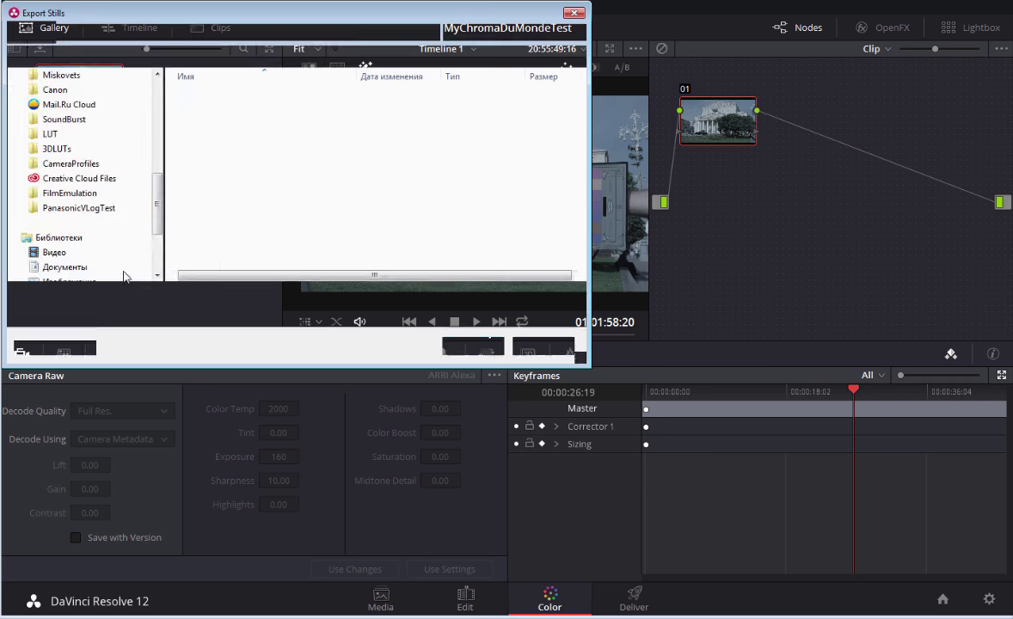
double_click(250, 122)
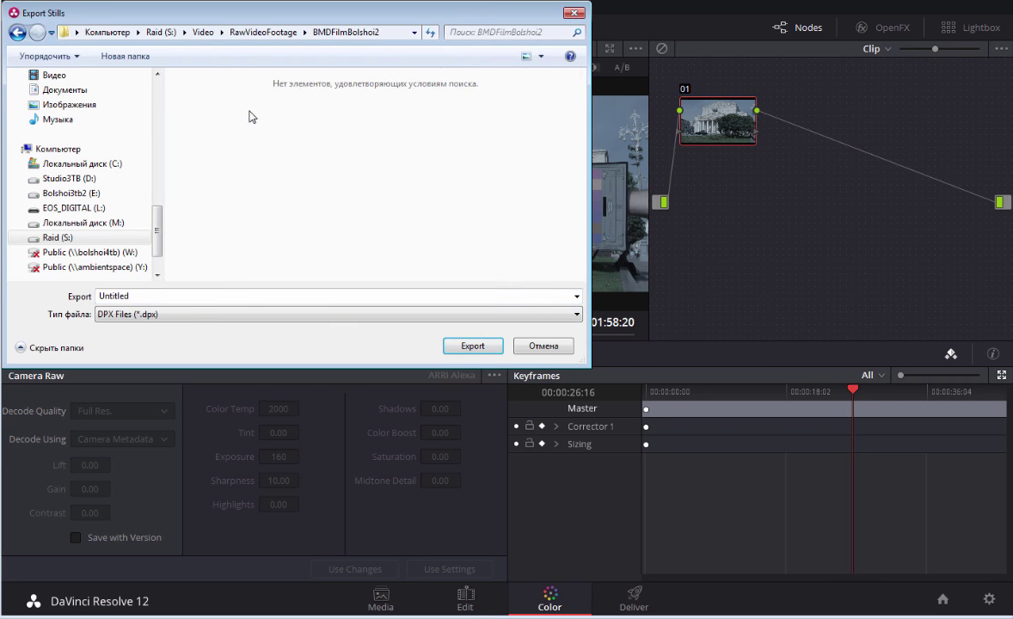
left_click(142, 314)
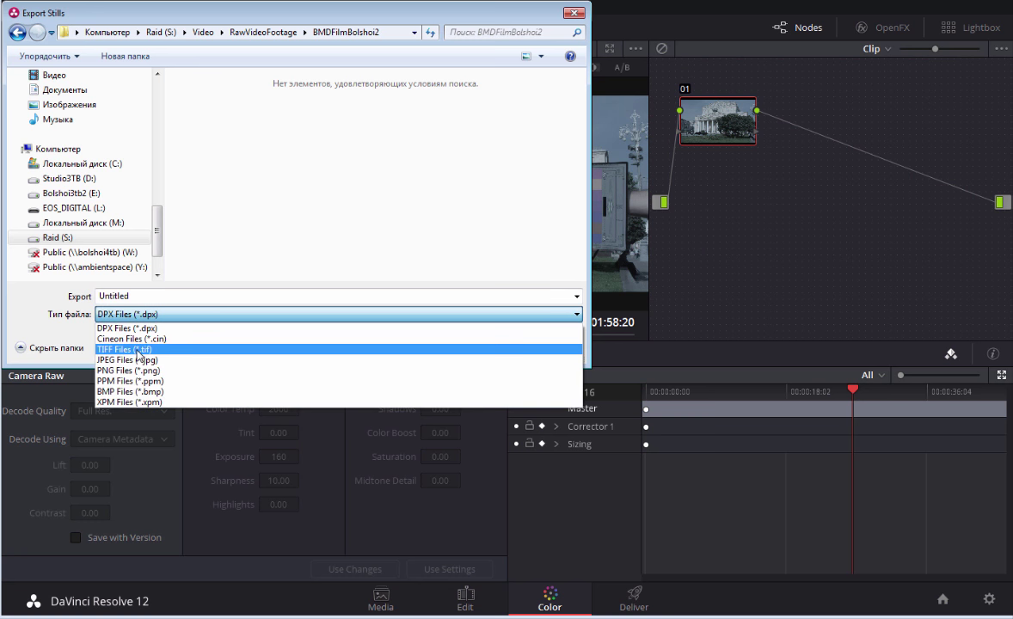
left_click(139, 350)
double_click(172, 297)
type("Test")
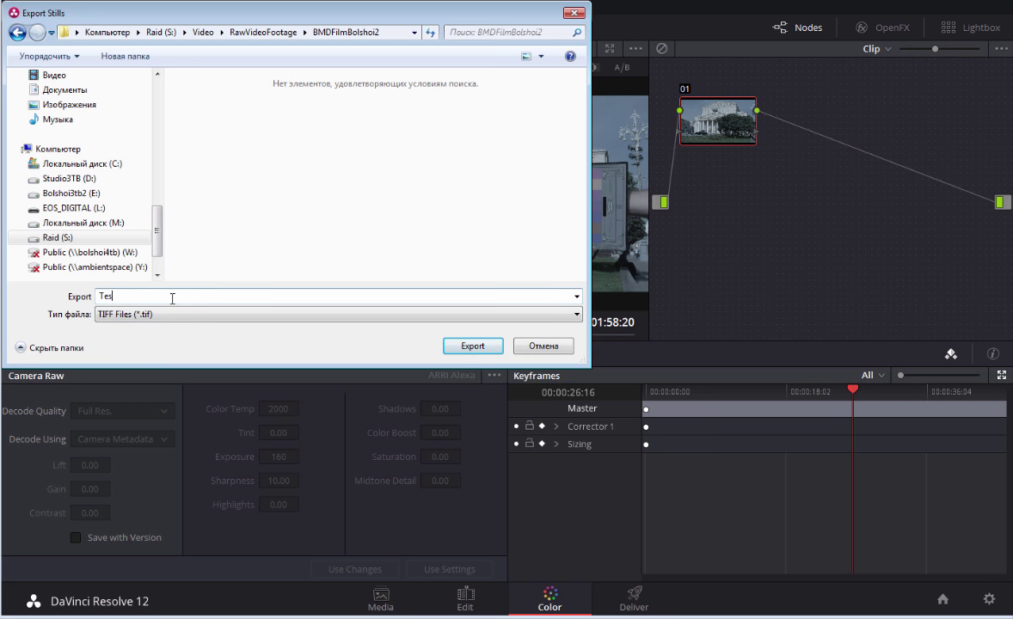
left_click(471, 347)
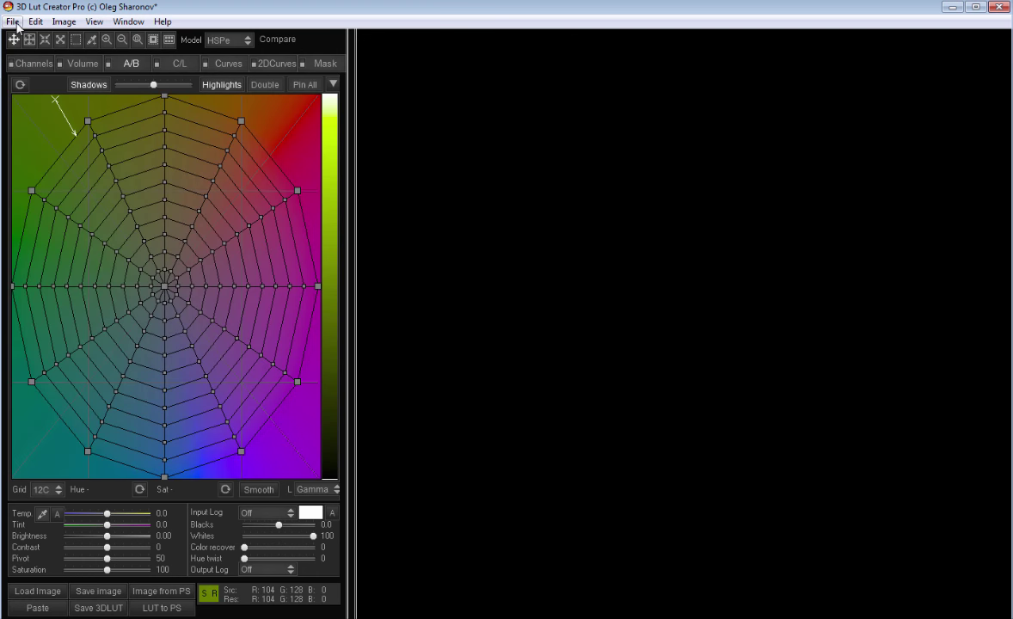
Open the image Test_1.3.1.tif in 3D LUT Creator Pro.
left_click(35, 22)
left_click(39, 38)
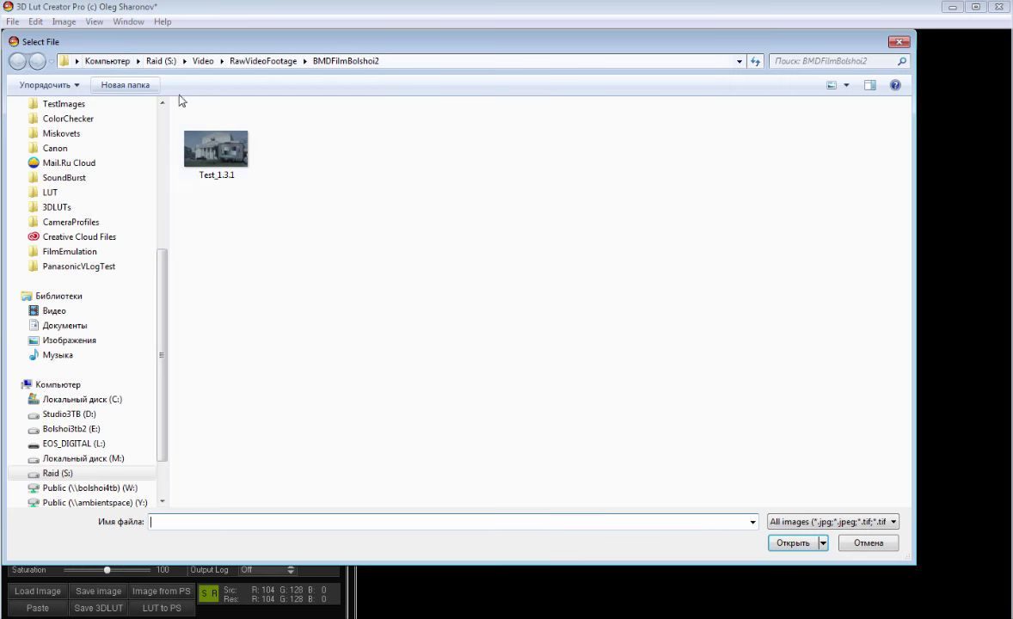
double_click(219, 148)
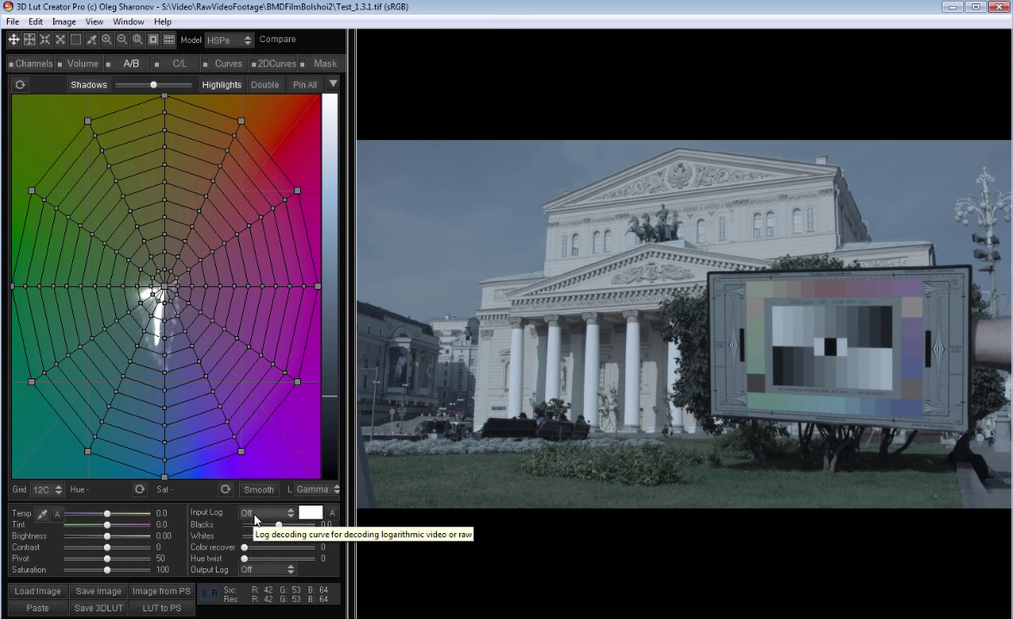
Set Input Log to BMD Film and zoom in on the colour chart.
left_click(258, 513)
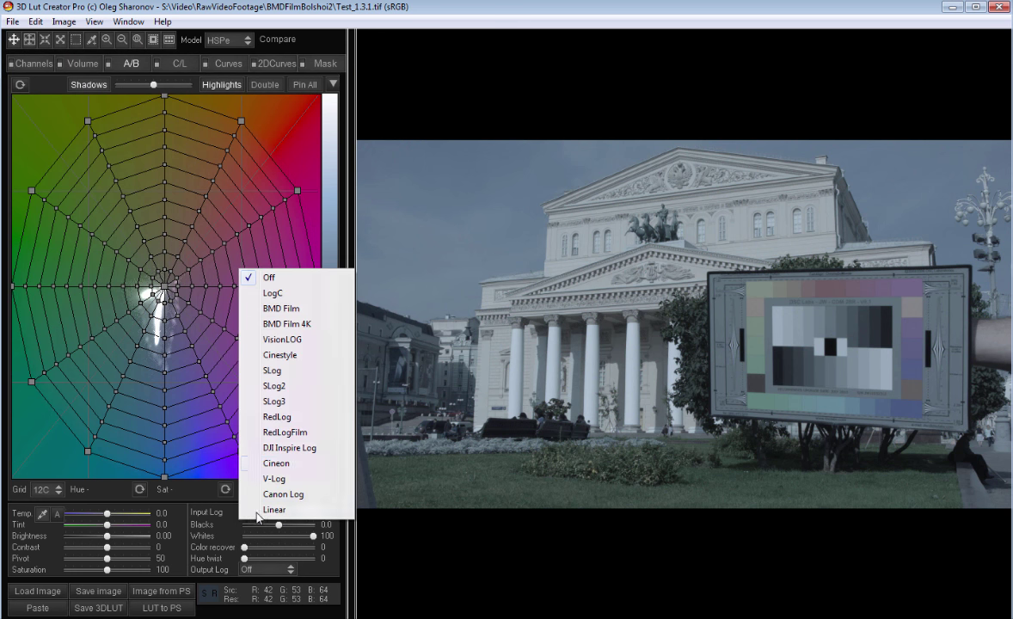
left_click(290, 309)
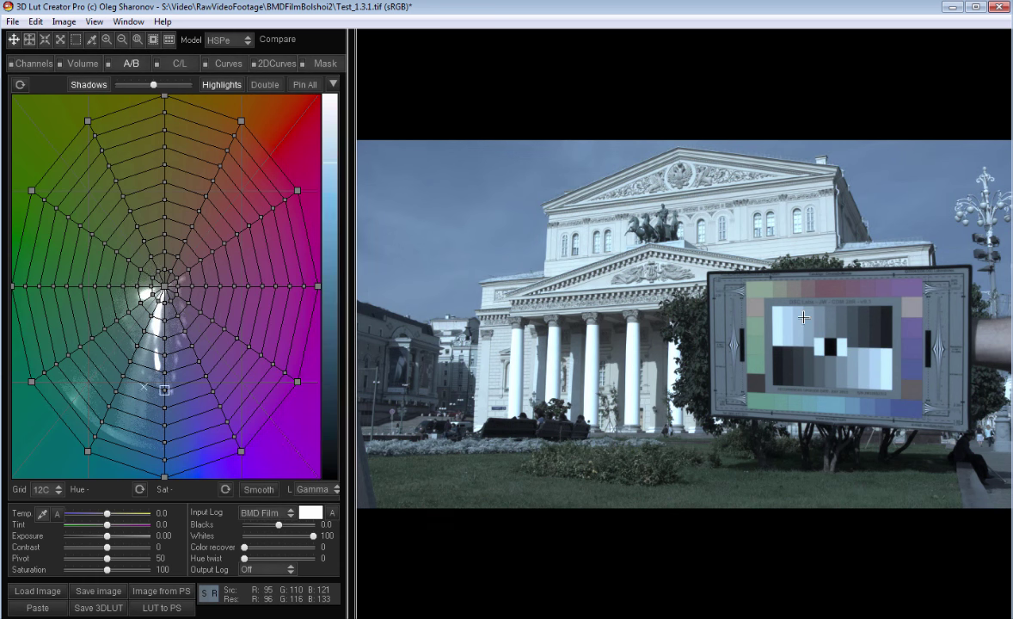
scroll(946, 348, "up", 3)
left_click_drag(568, 274, 570, 230)
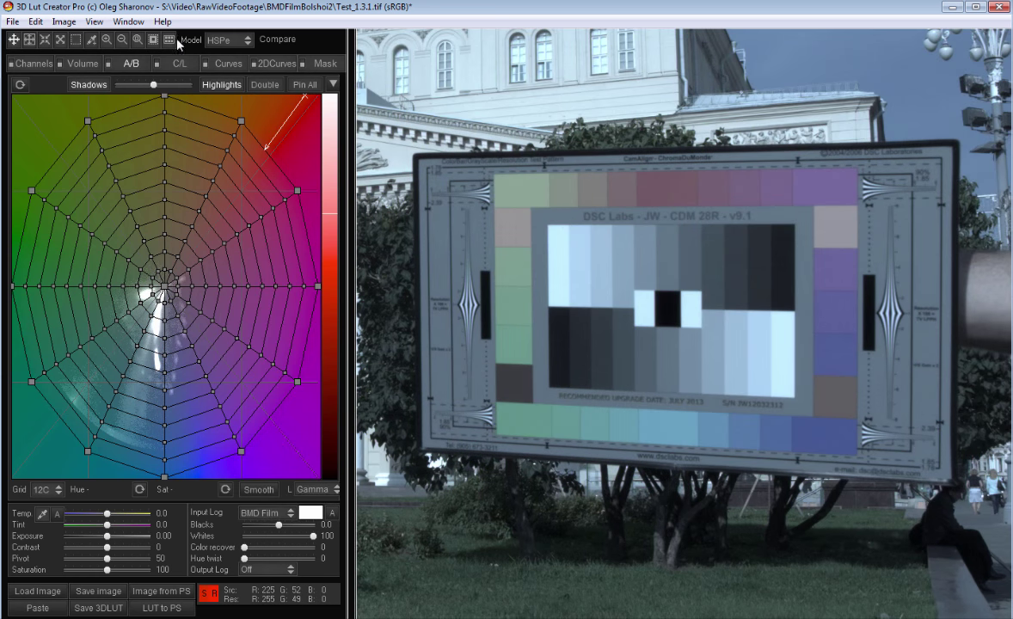
Show the chart-matching grid with DSC Labs ChromaDuMonde as the chart type.
left_click(169, 40)
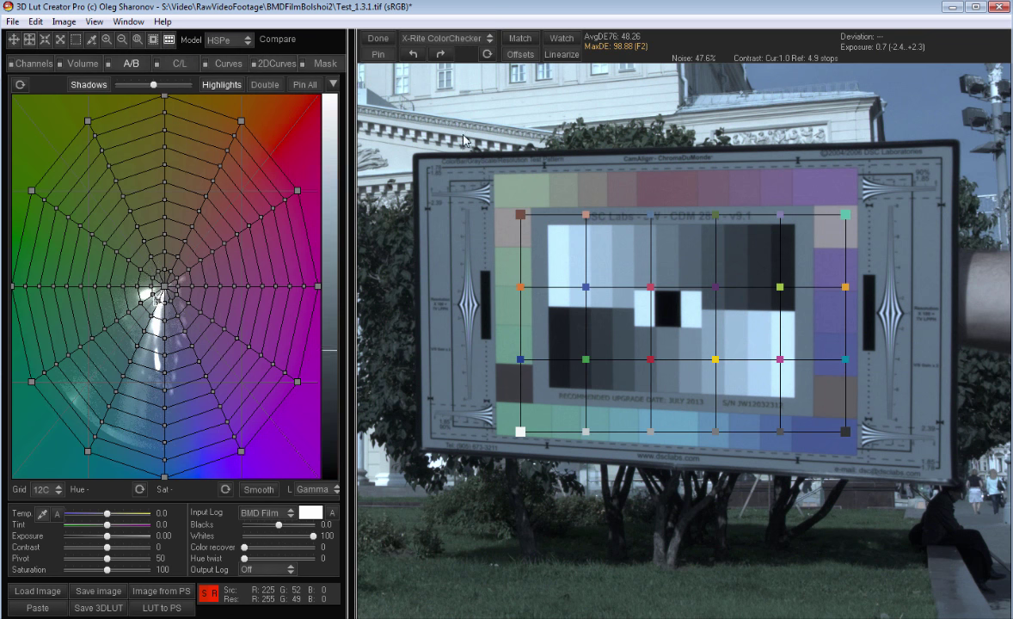
left_click(460, 39)
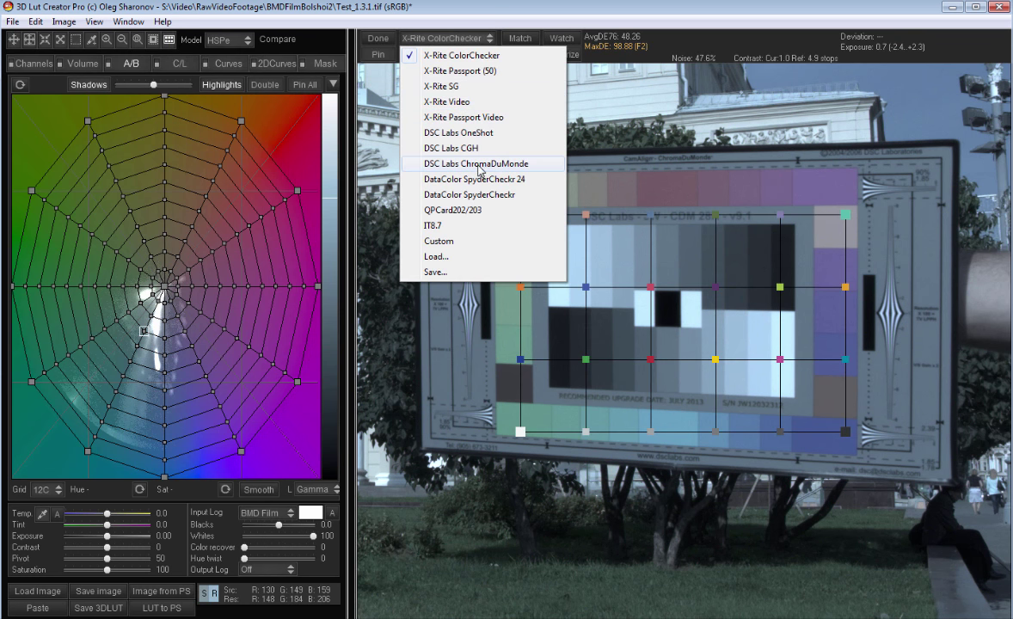
left_click(517, 170)
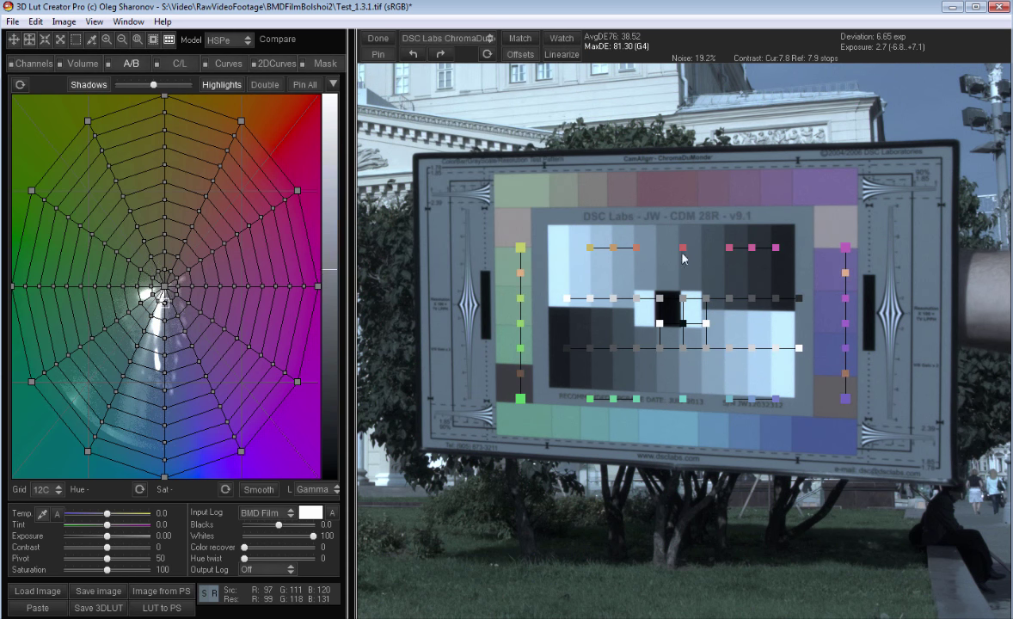
Fit the grid's four corners, top-row markers and grey-row ends onto the chart patches.
left_click(518, 250)
left_click_drag(518, 249, 515, 190)
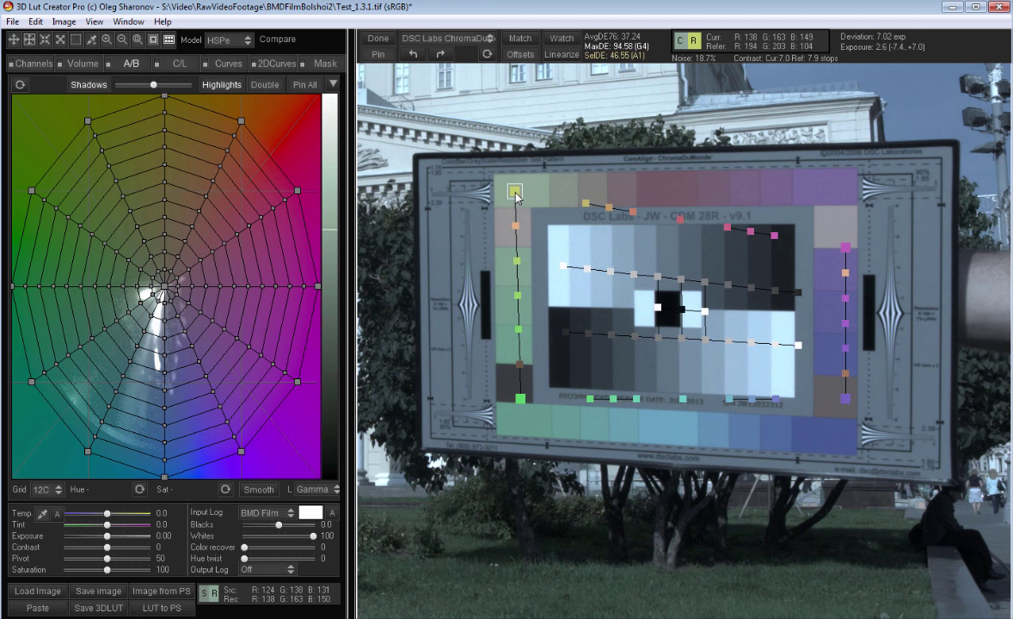
left_click_drag(520, 399, 517, 419)
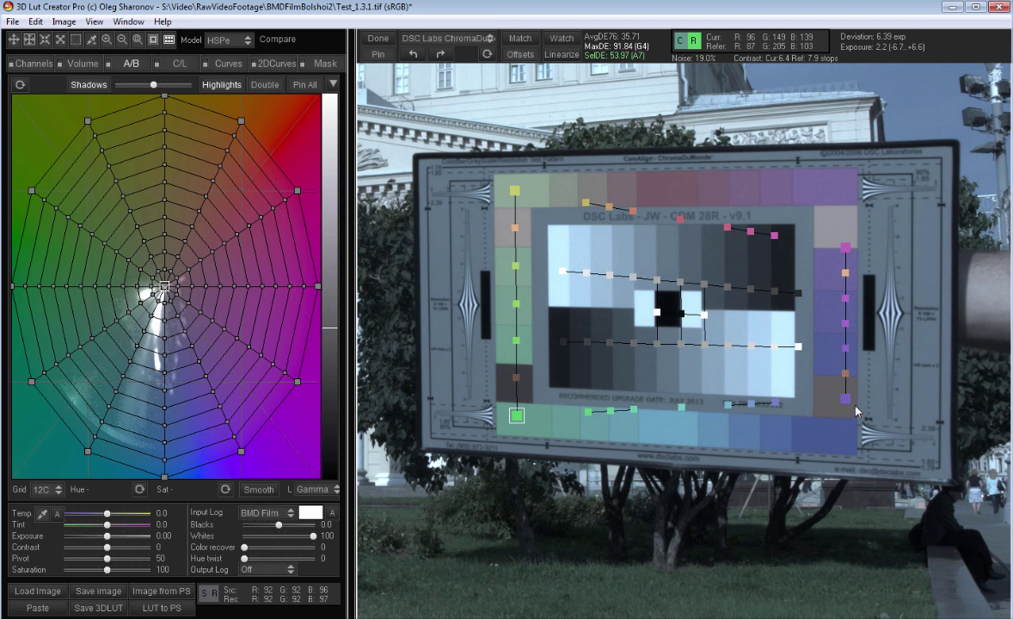
left_click_drag(845, 399, 841, 438)
left_click_drag(845, 247, 841, 188)
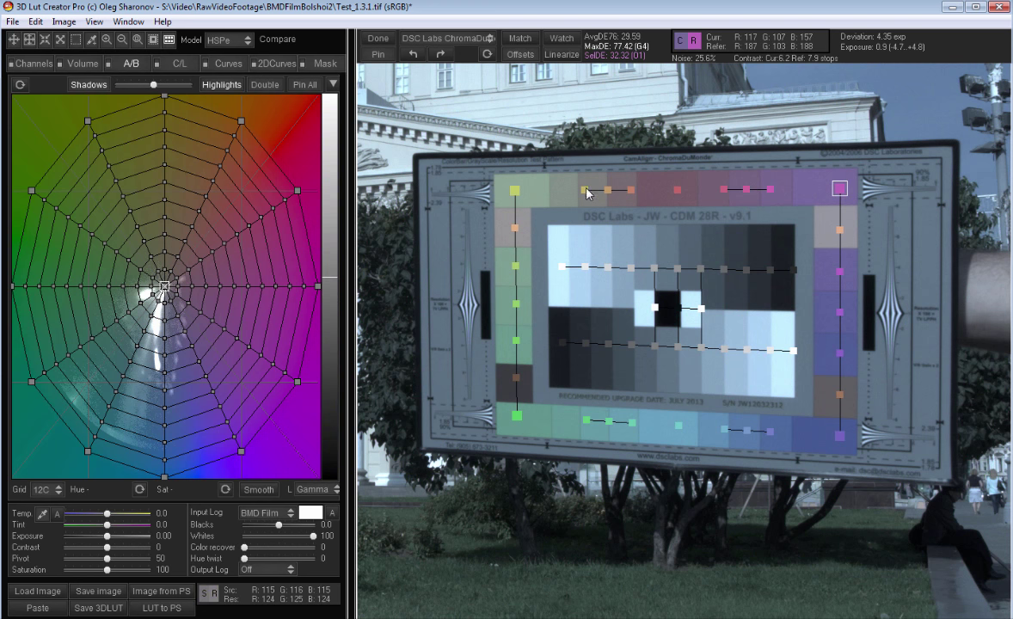
mouse_move(585, 190)
left_mouse_down()
mouse_move(568, 193)
mouse_move(620, 188)
left_mouse_up()
left_click_drag(719, 189, 771, 186)
left_click_drag(795, 268, 760, 267)
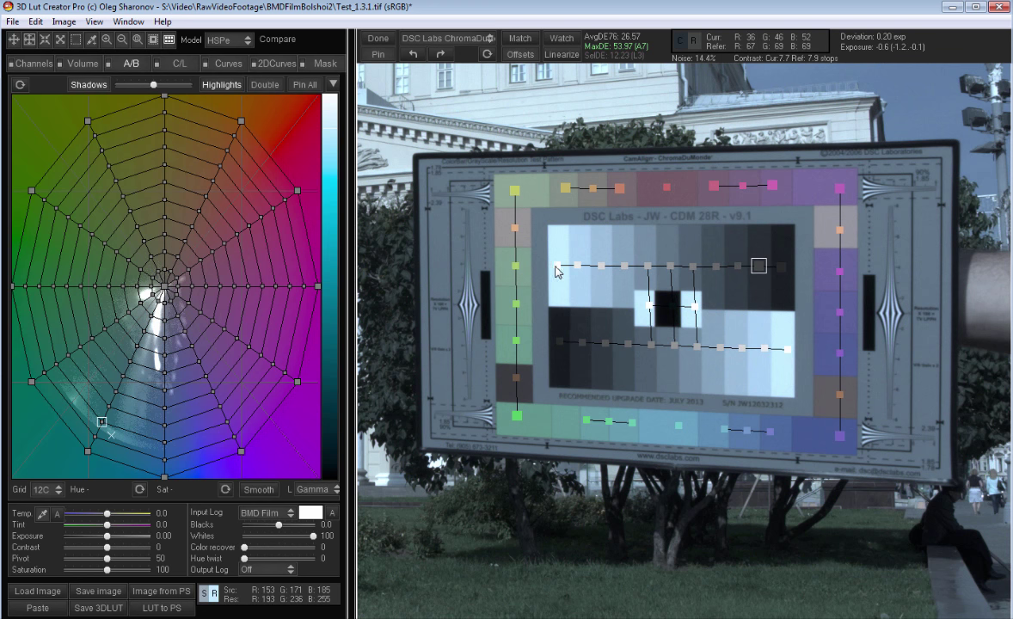
left_click_drag(558, 264, 558, 256)
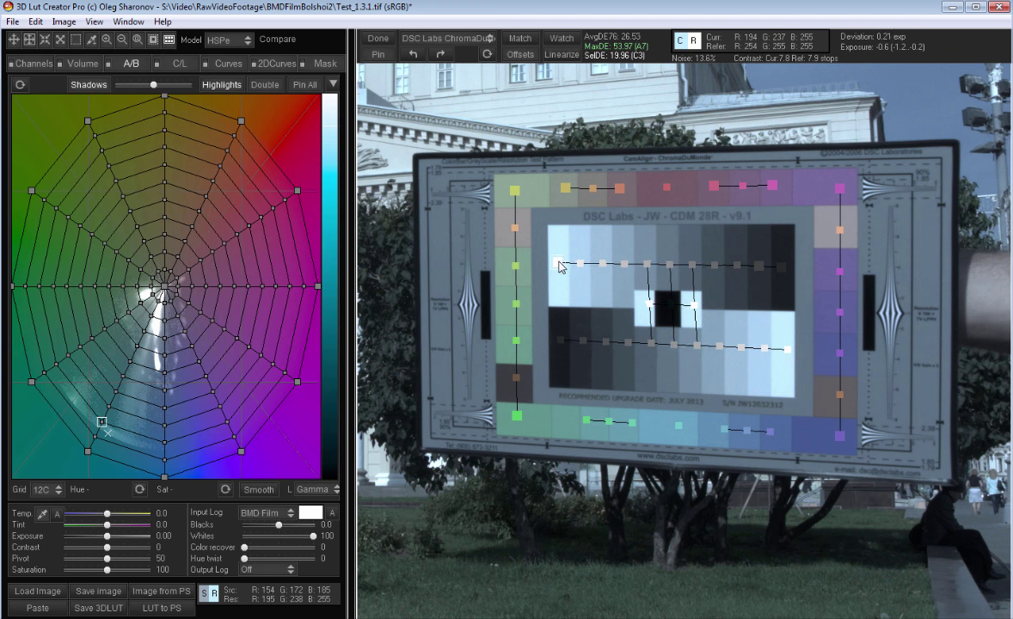
Place the lower grey-row ends and the blue and green bottom-row points, then match (average ΔE 6.57).
left_click(560, 354)
left_click_drag(585, 341, 560, 354)
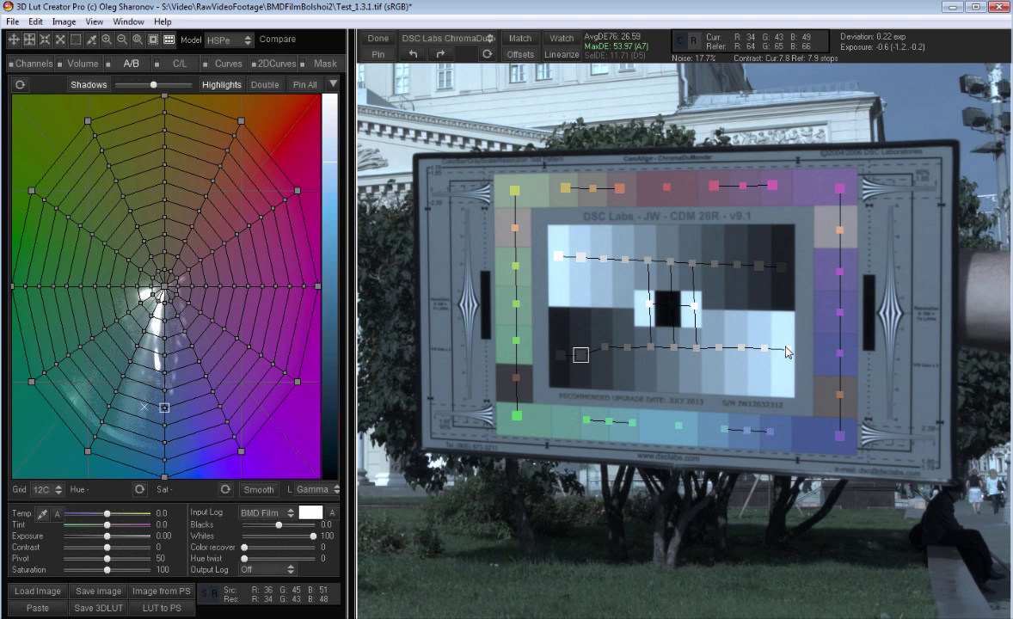
left_click_drag(788, 351, 783, 367)
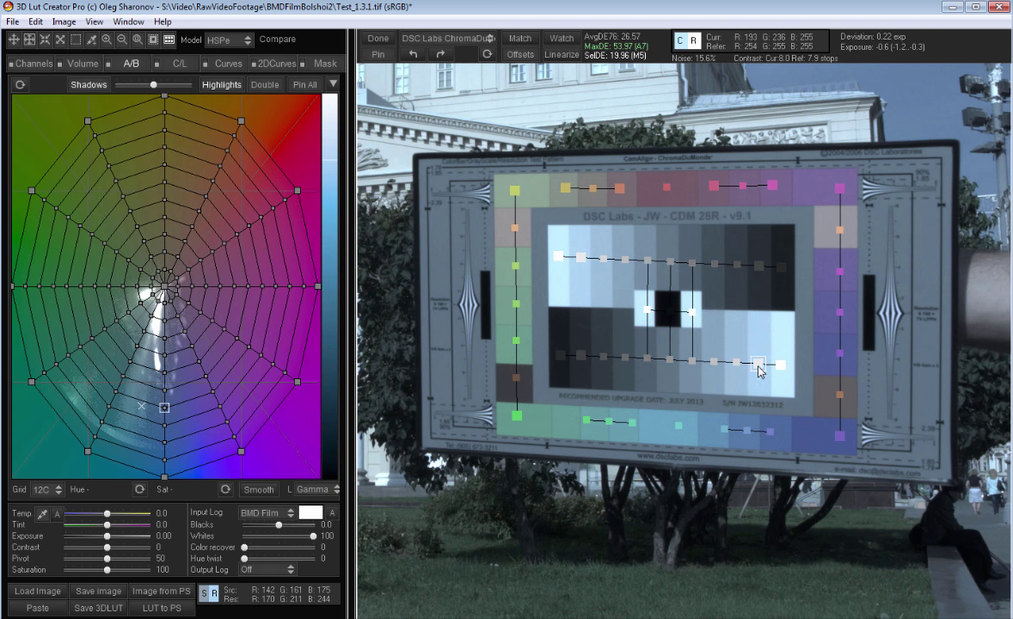
left_click(774, 433)
left_click_drag(728, 430, 710, 430)
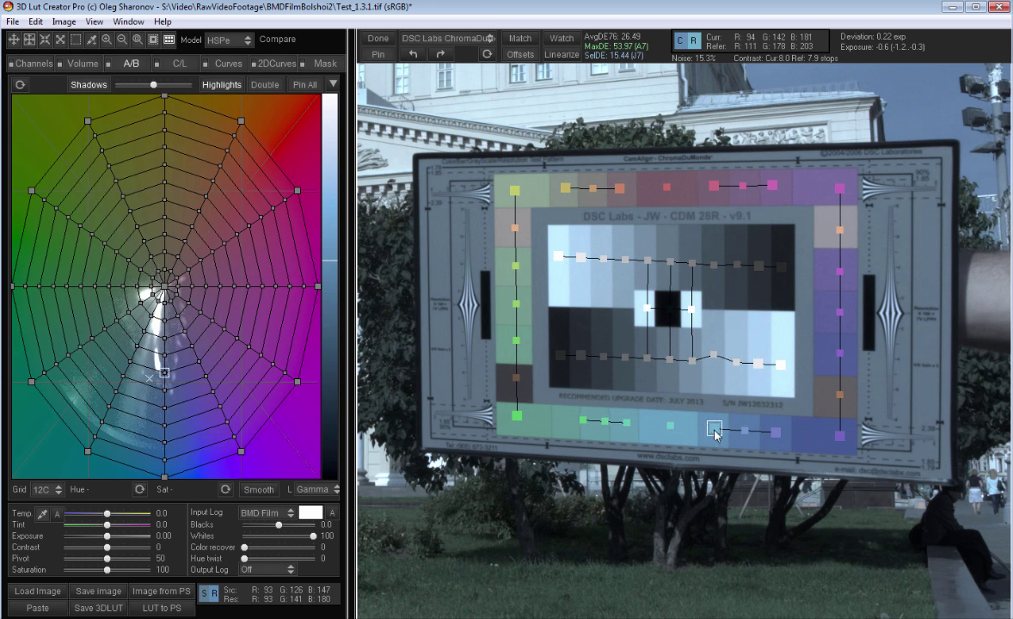
left_click(622, 423)
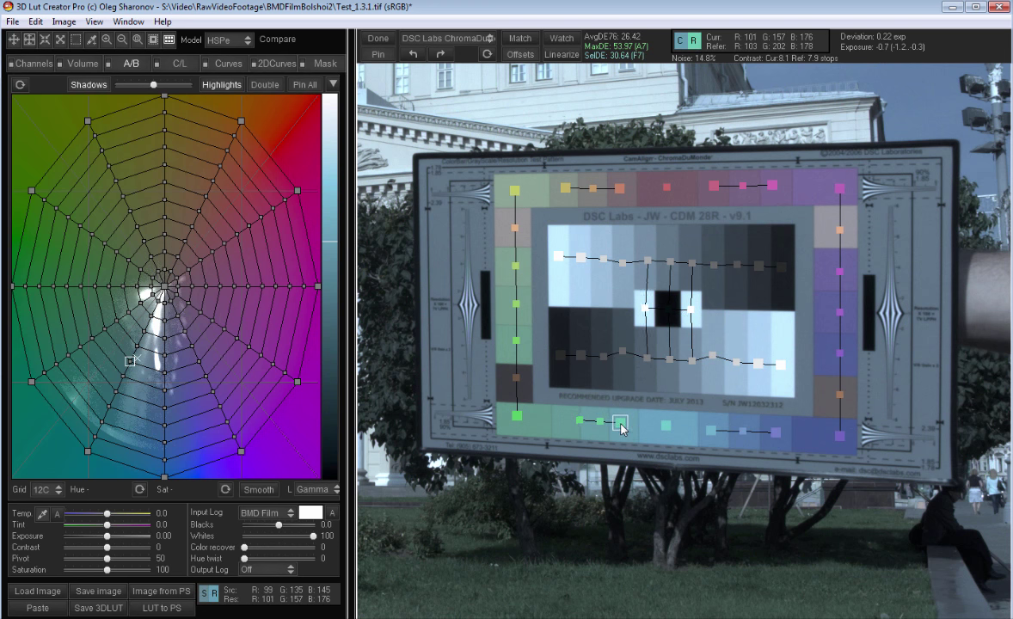
left_click_drag(577, 423, 565, 420)
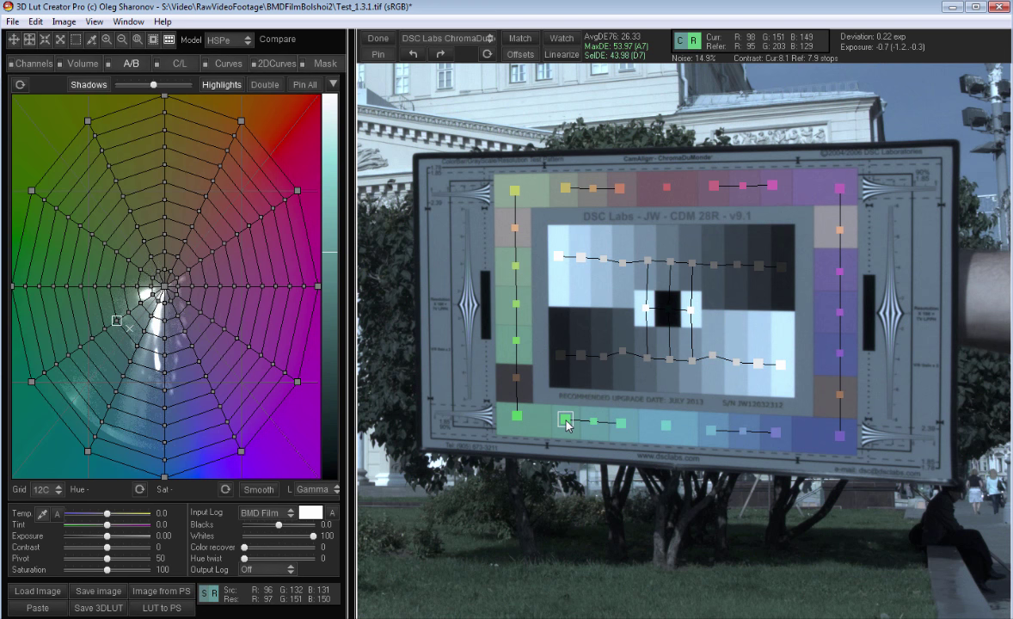
left_click(712, 359)
left_click_drag(623, 265, 622, 257)
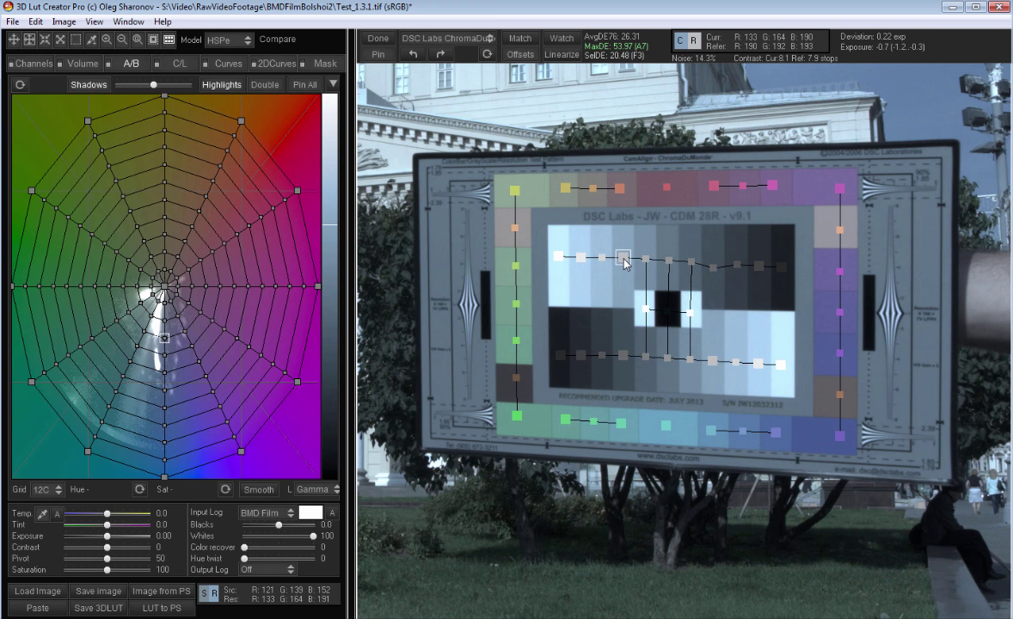
left_click(712, 266)
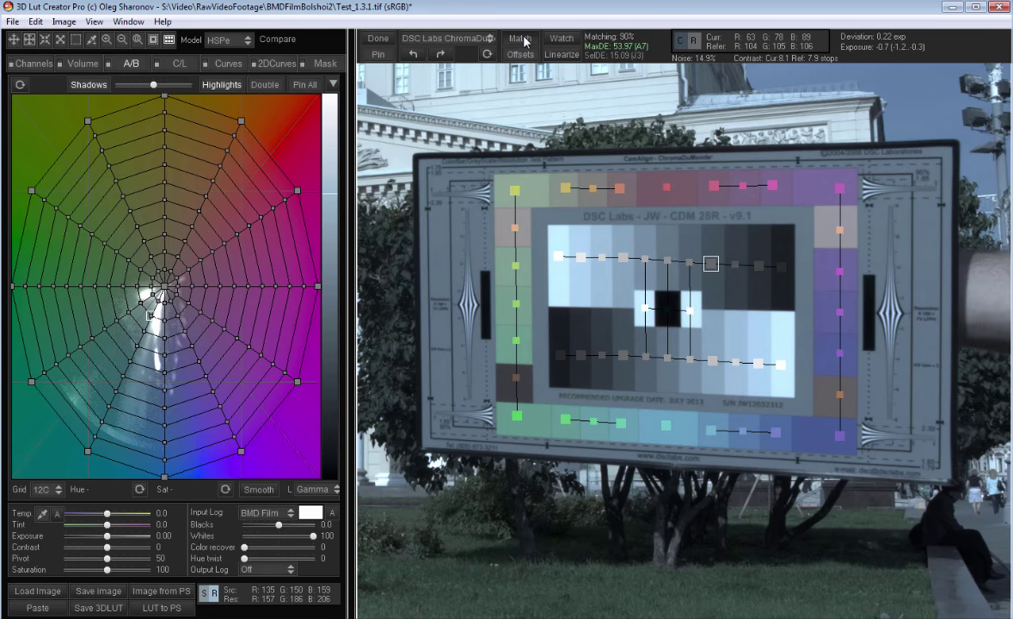
left_click(523, 40)
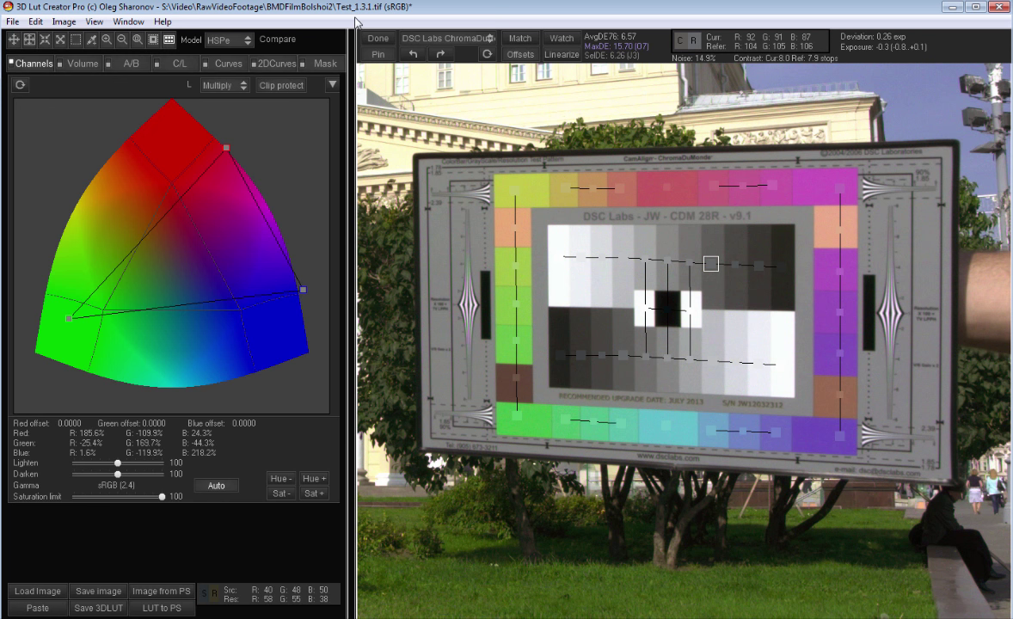
Switch to the A/B colour-wheel grid, keeping the chart match at average ΔE 6.57.
left_click(129, 64)
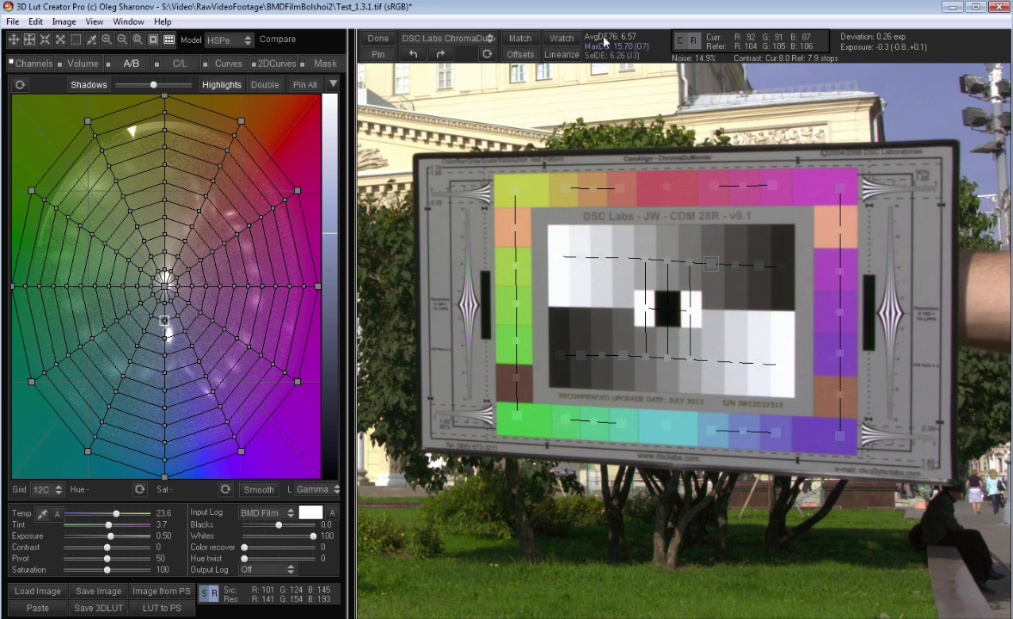
left_click(605, 40)
left_click(608, 39)
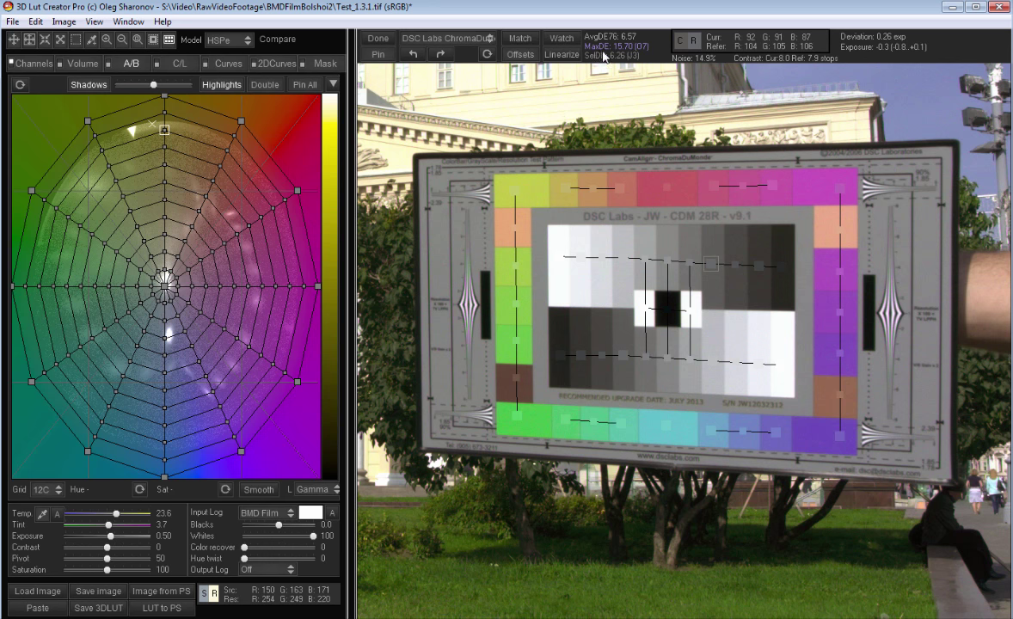
left_click(515, 193)
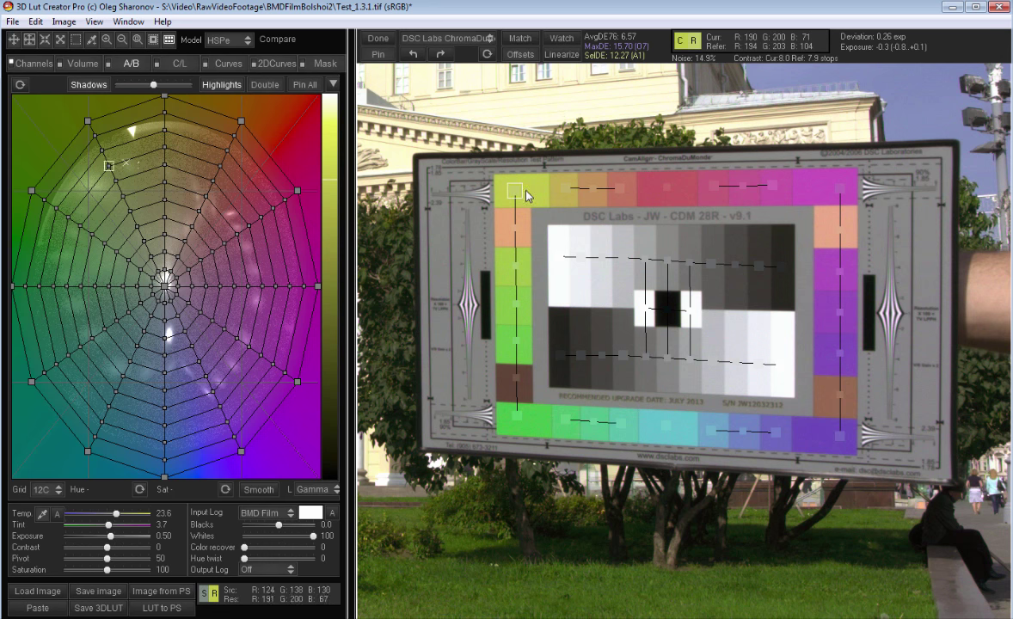
left_click(593, 188)
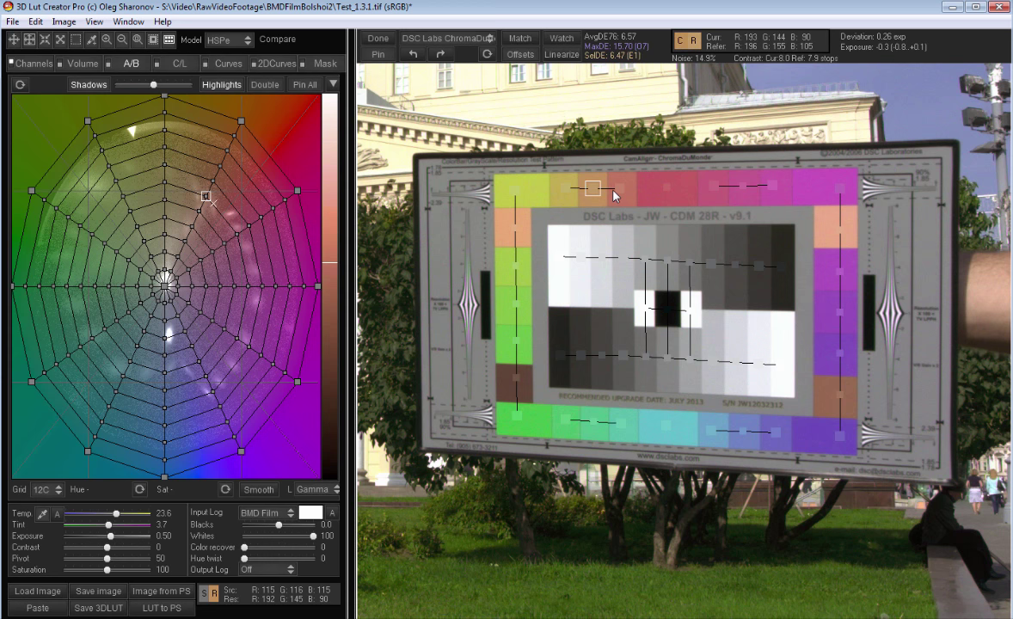
left_click(615, 195)
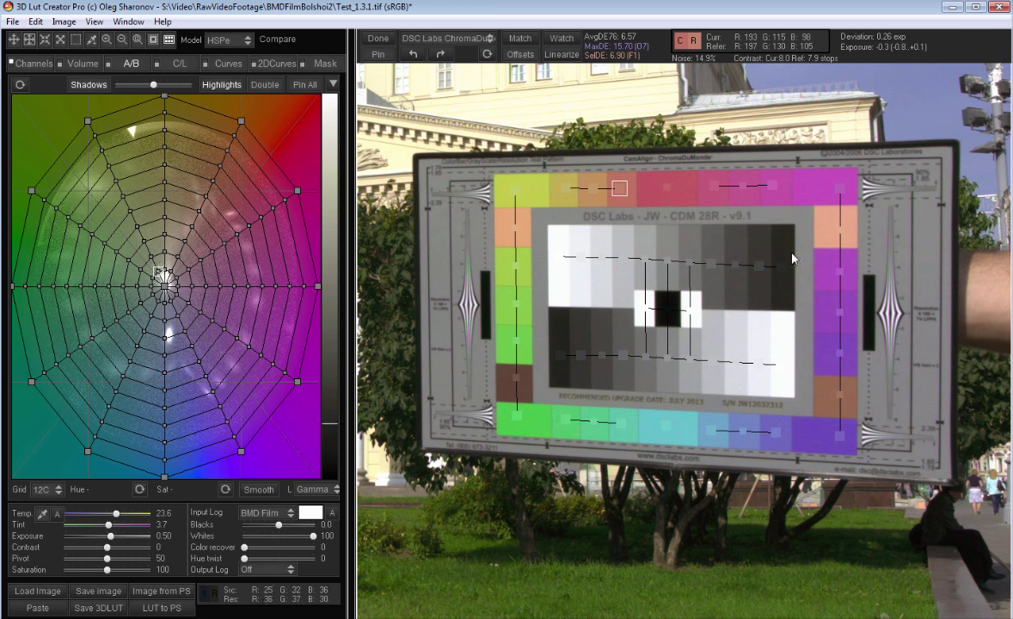
Raise exposure to 0.80 and lower the colour temperature to 21.3.
left_click(855, 51)
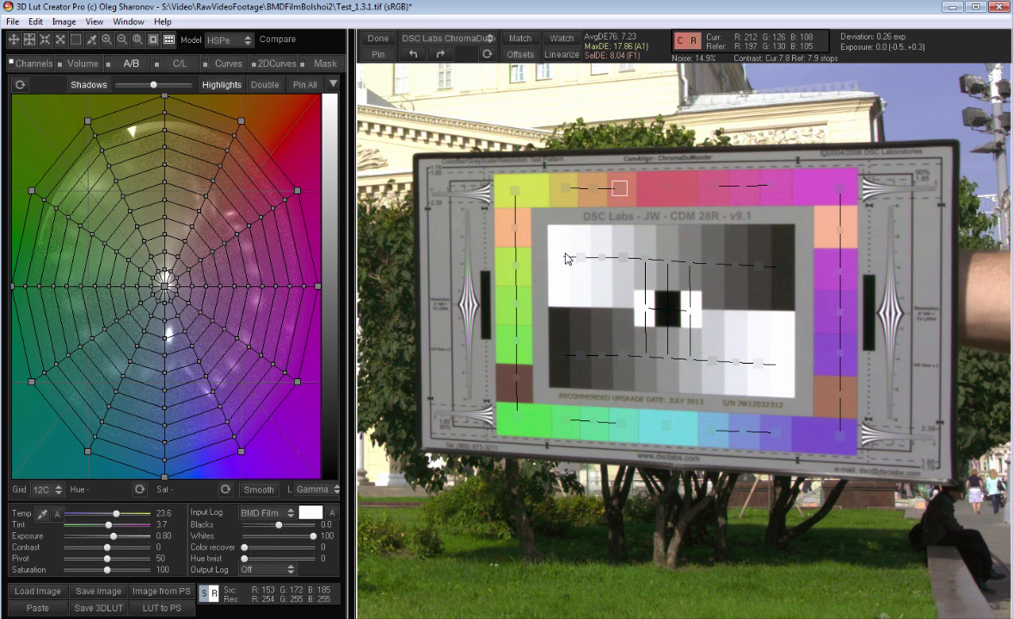
left_click_drag(594, 277, 557, 265)
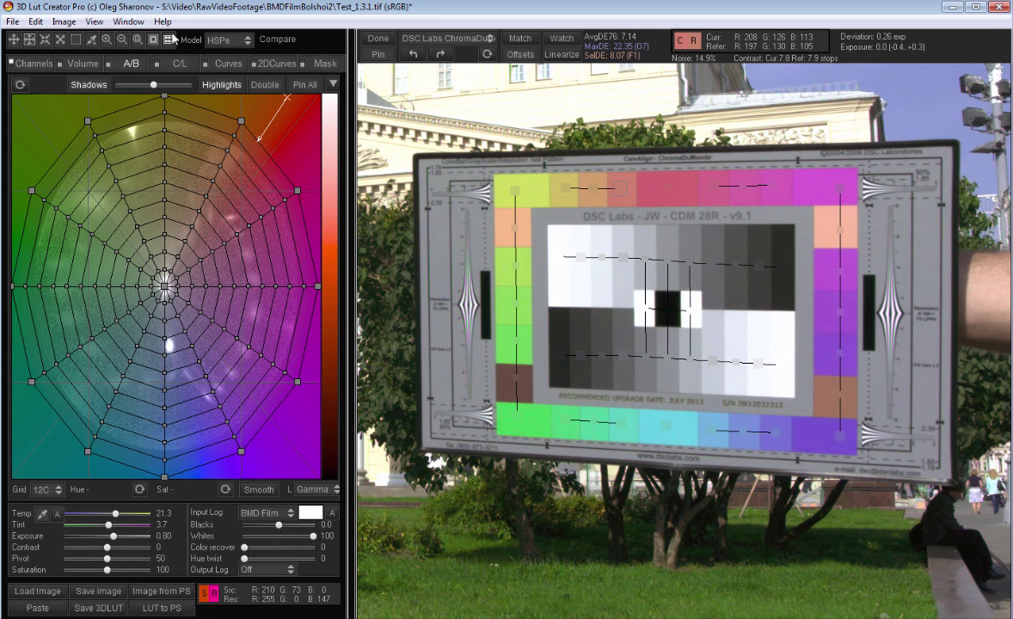
left_click(93, 21)
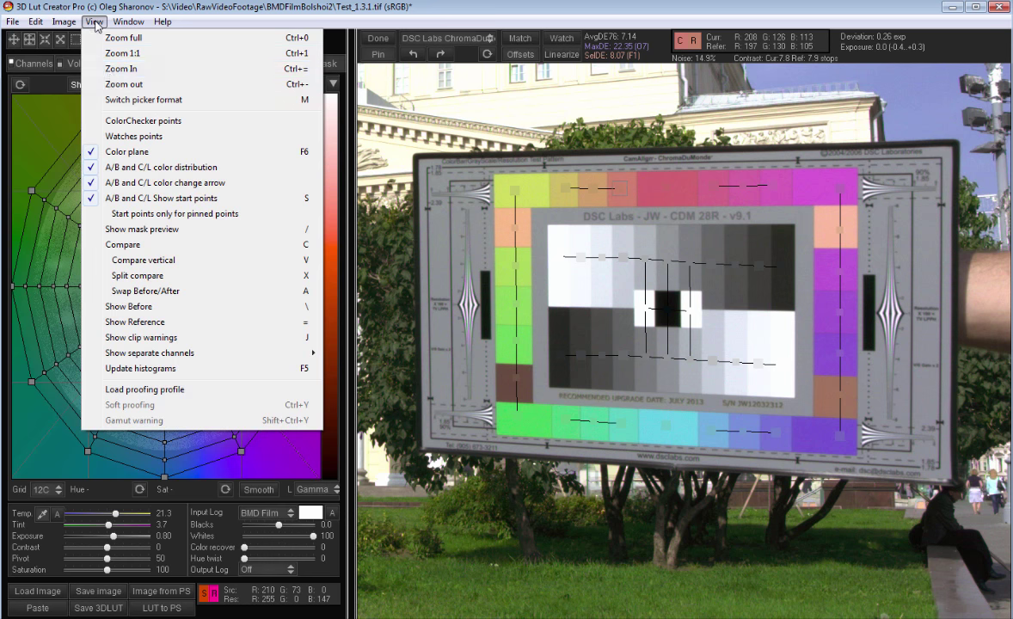
Show ColorChecker points on the wheel, set the colour model to HSP, and bring up the channel mixer.
left_click(127, 122)
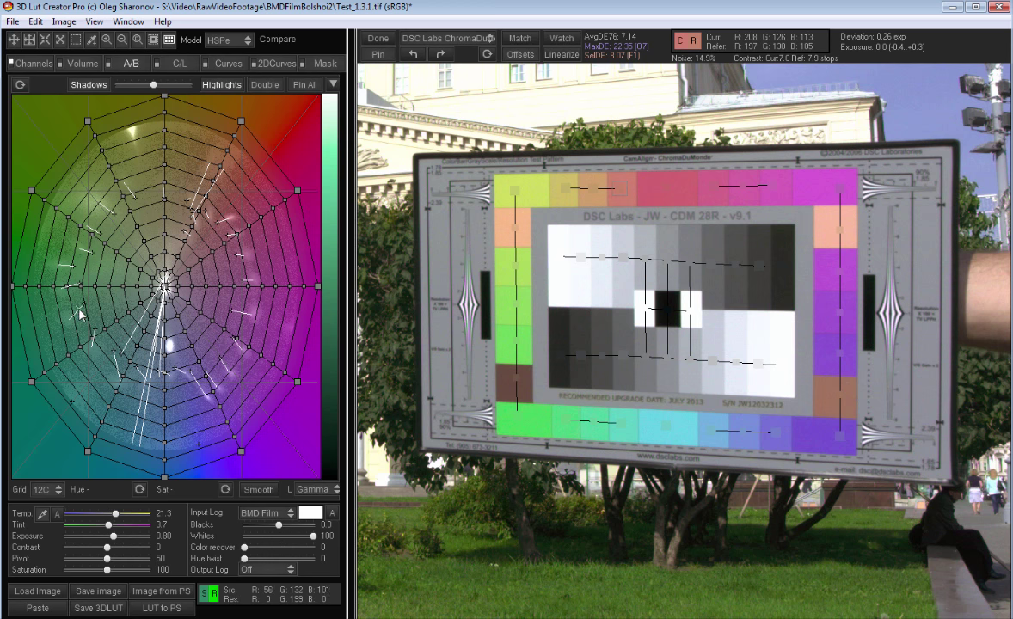
left_click(213, 38)
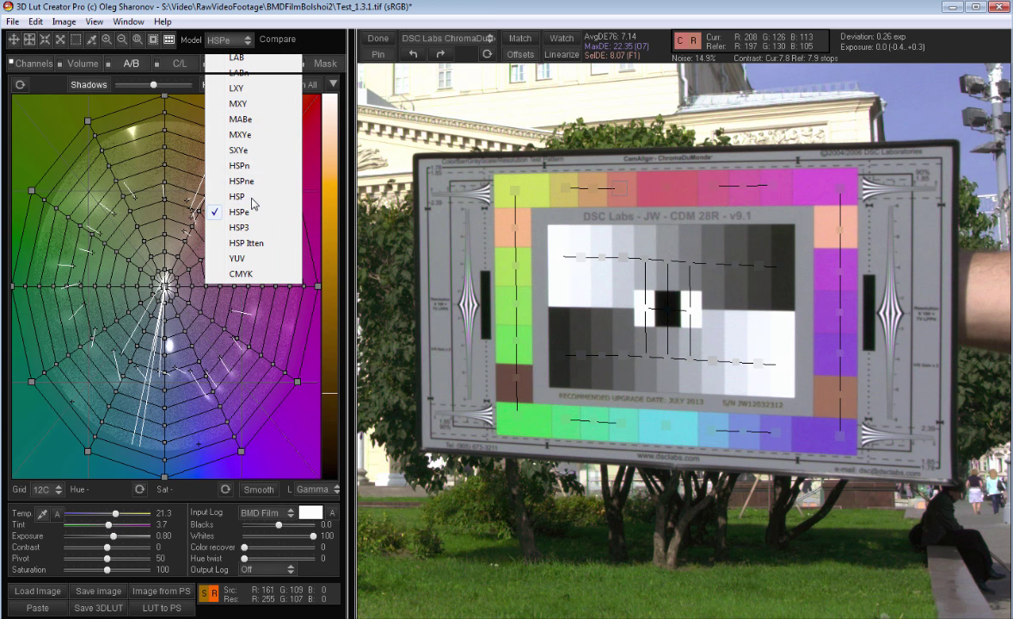
left_click(253, 199)
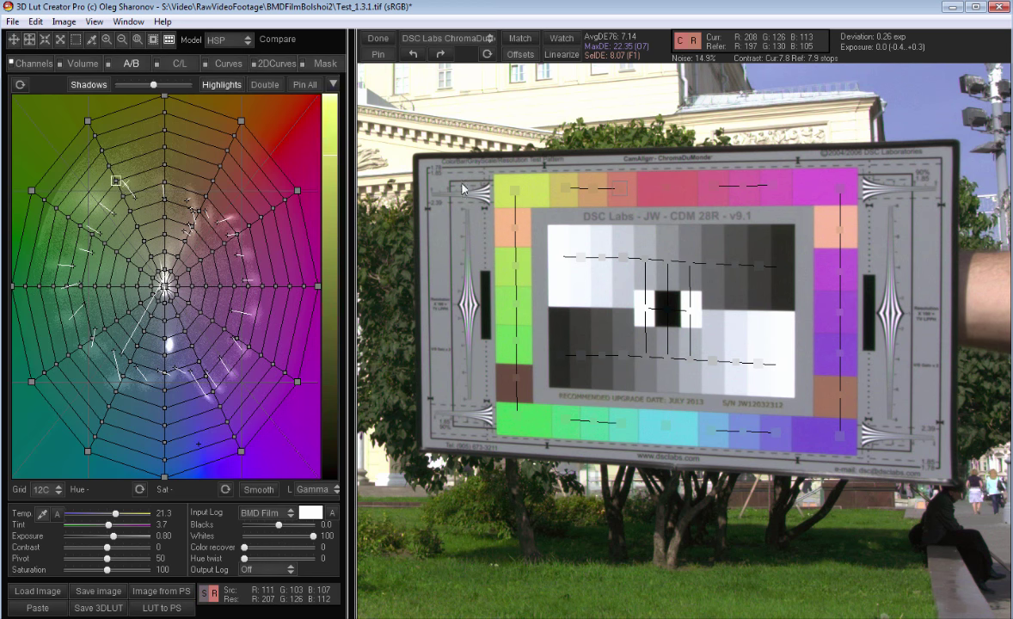
left_click(27, 61)
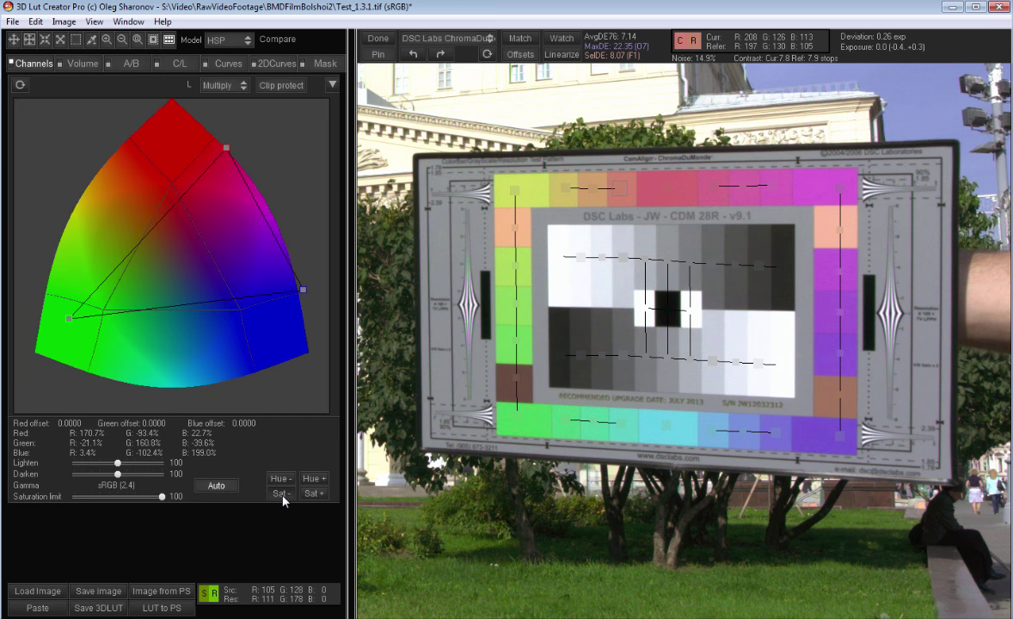
Reduce matrix saturation to red-to-red 157.0% (average ΔE 5.13), then return to the A/B grid.
left_click(282, 494)
left_click(281, 493)
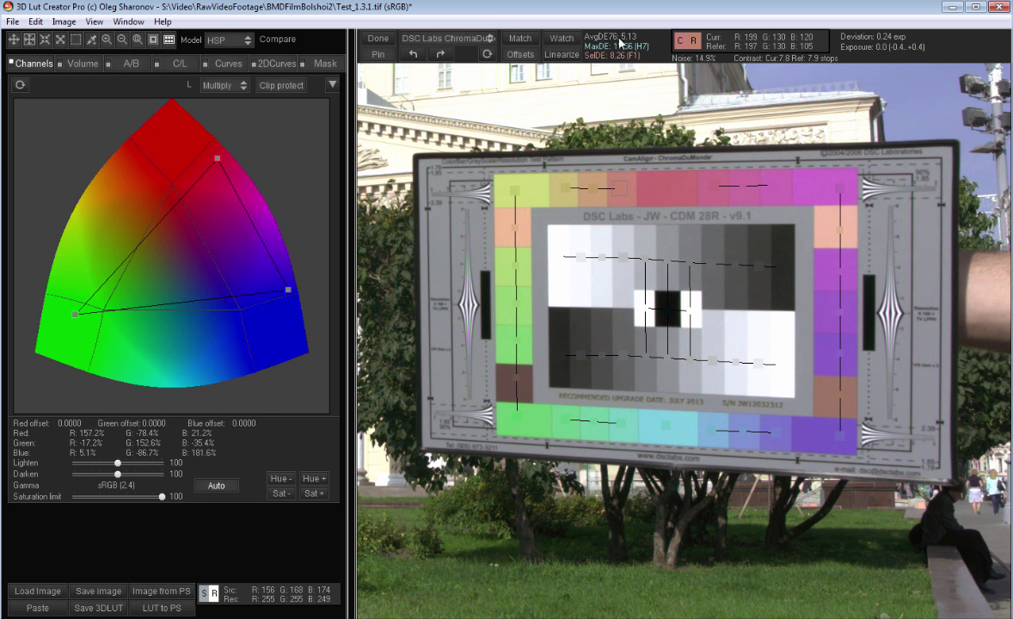
left_click(290, 495)
left_click(308, 494)
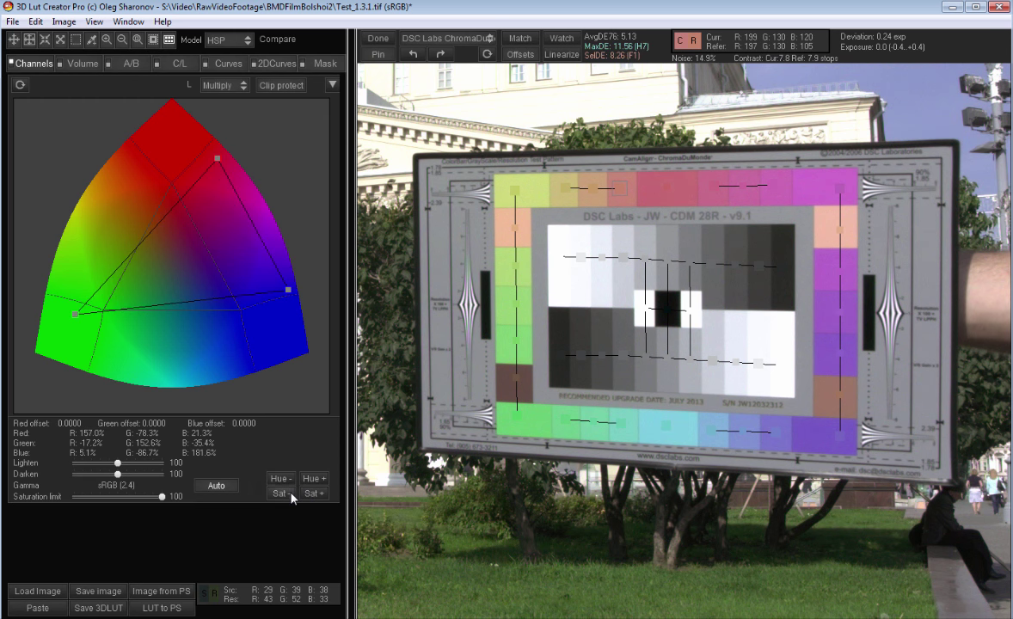
left_click(290, 495)
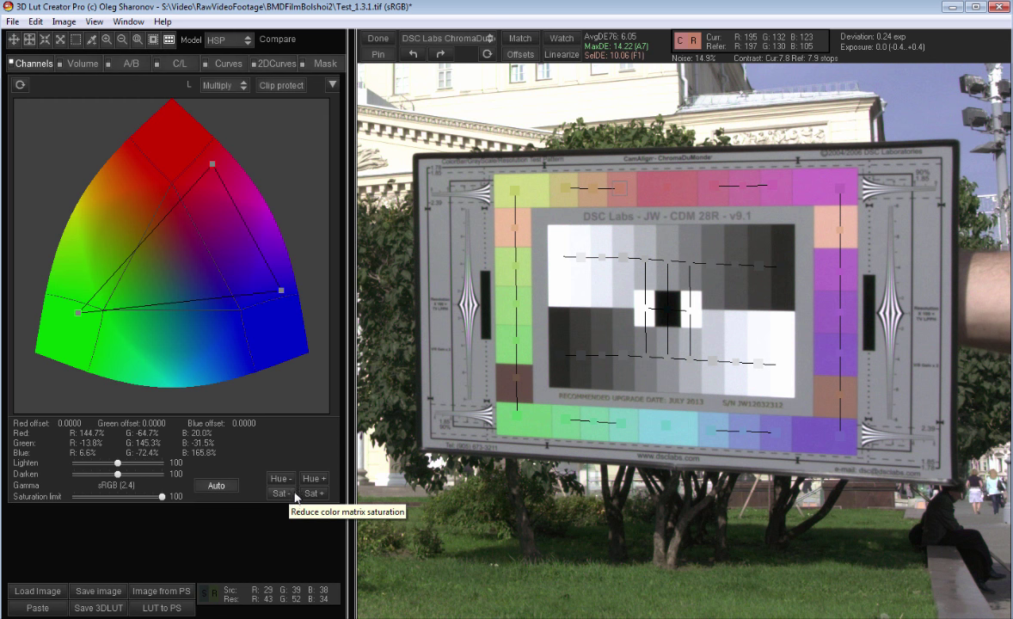
key("ctrl+z")
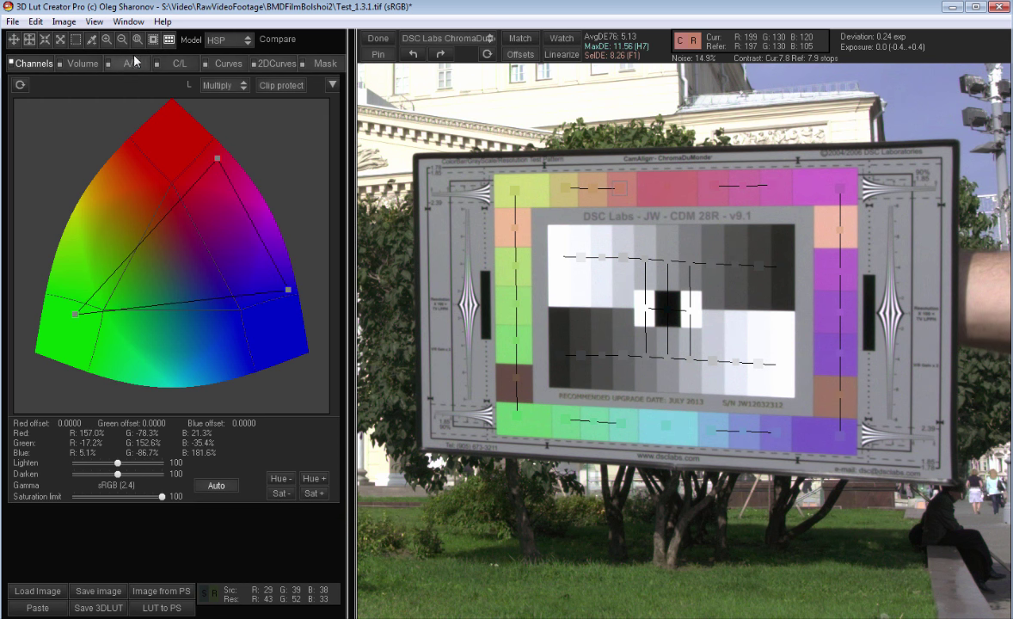
left_click(129, 63)
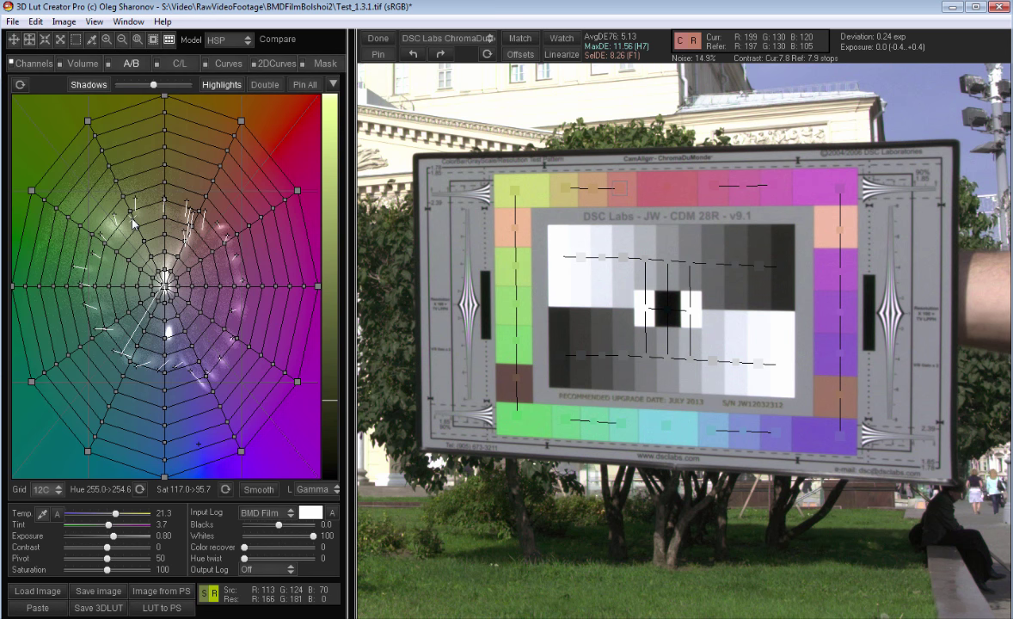
Keep the colour-wheel grid density at 12C.
left_click(42, 491)
left_click(36, 494)
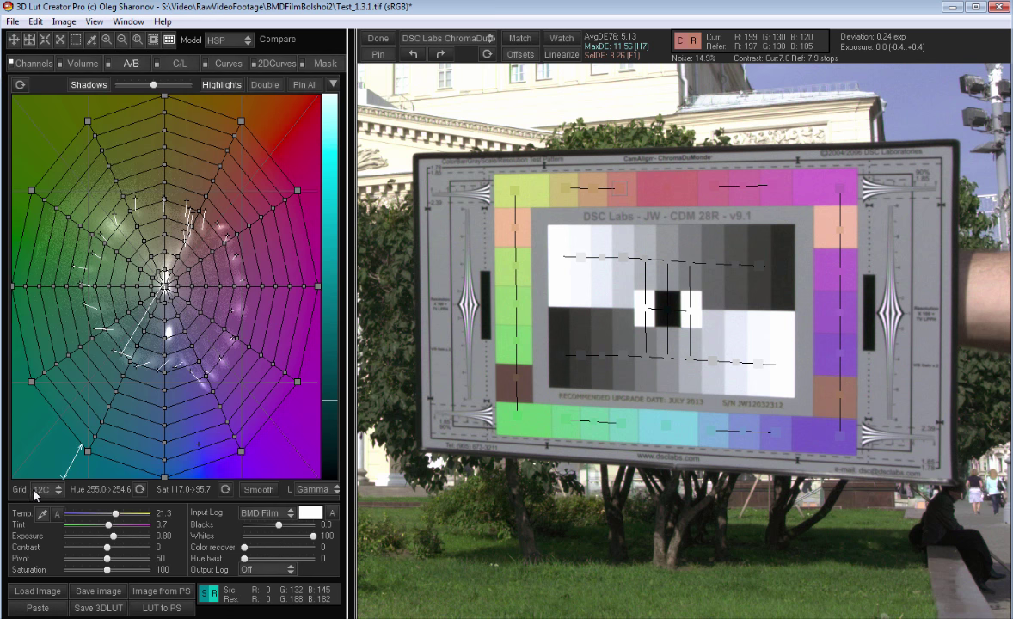
left_click(47, 492)
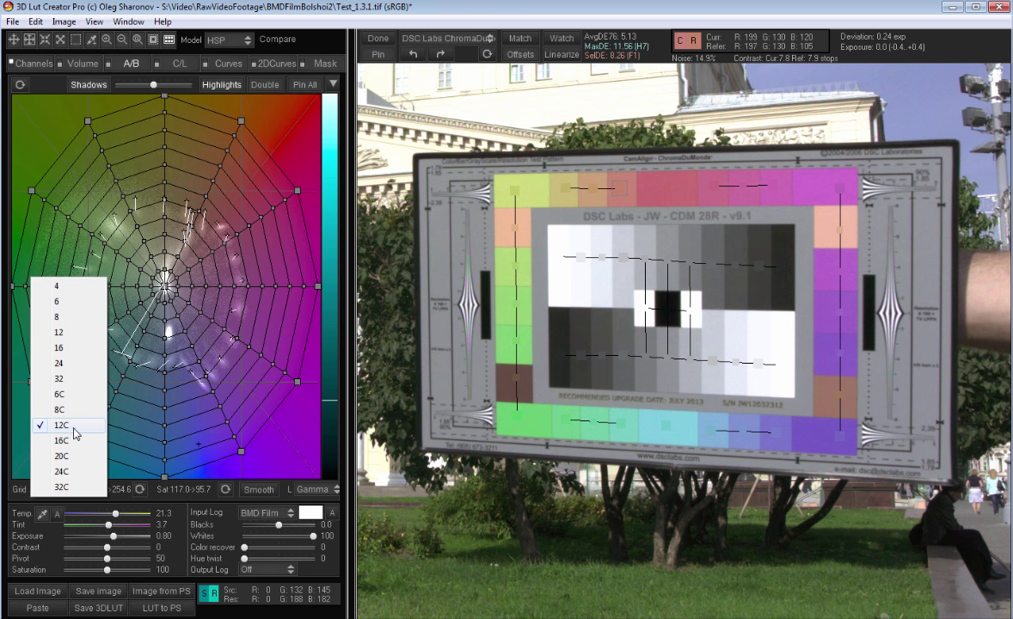
left_click(69, 430)
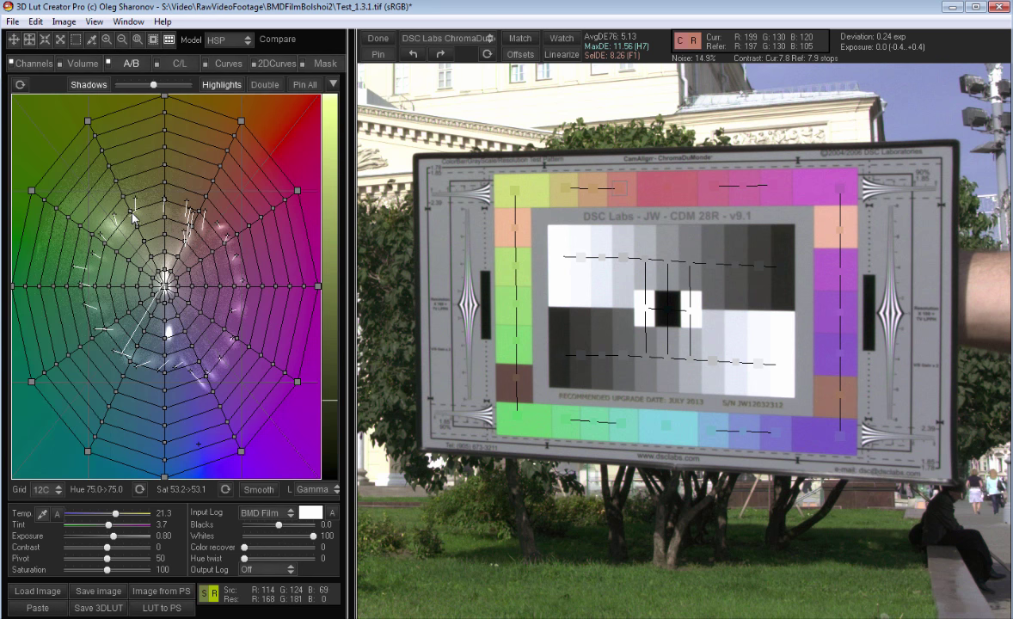
Push the yellow-green, orange-yellow and red-orange grid nodes outward to raise saturation.
left_click_drag(130, 212, 129, 194)
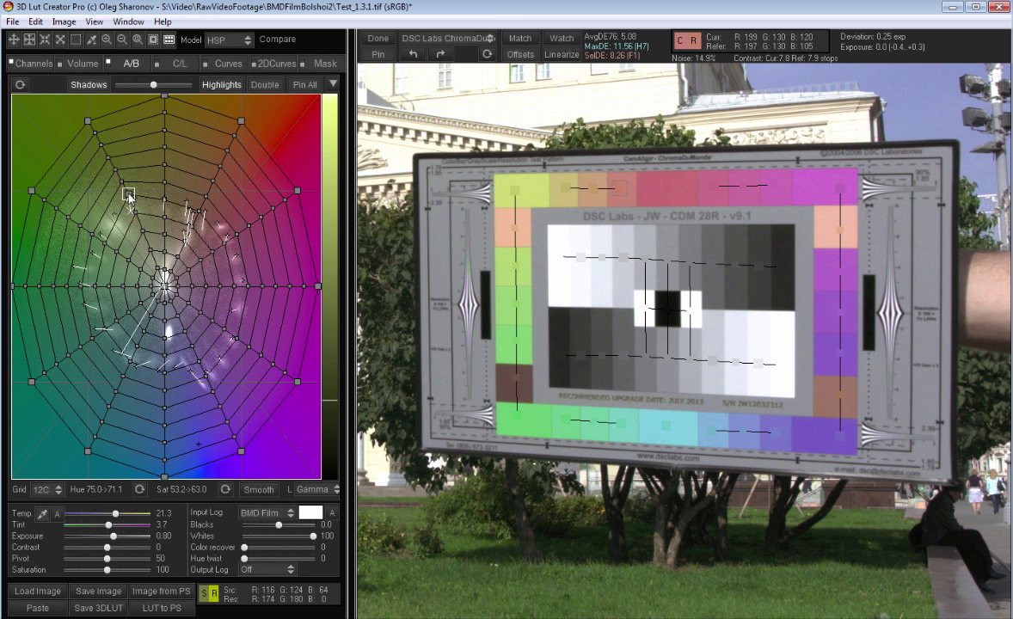
left_click(164, 201)
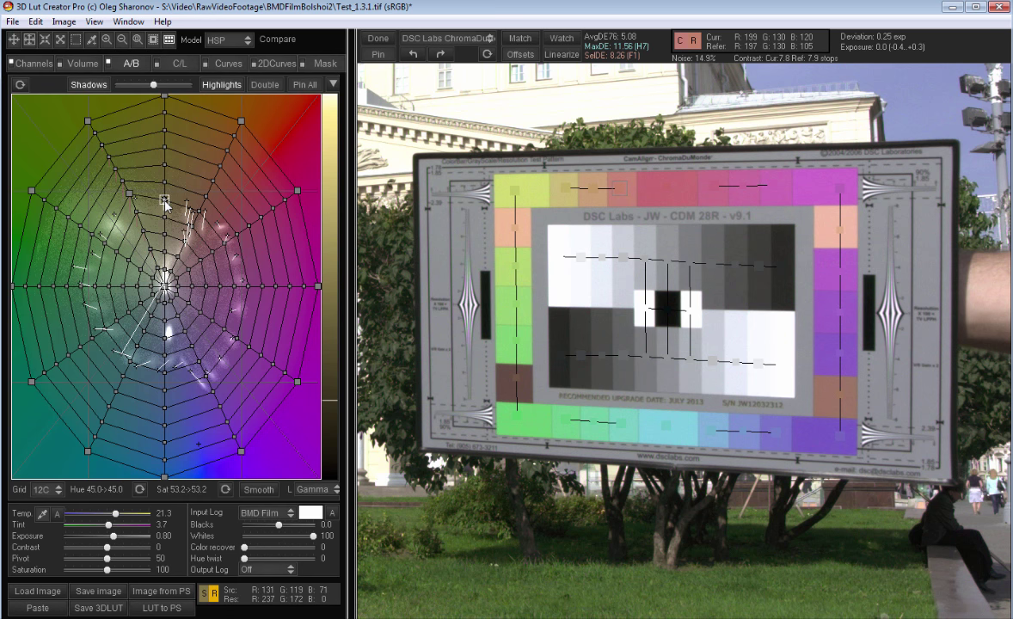
left_click_drag(166, 202, 168, 186)
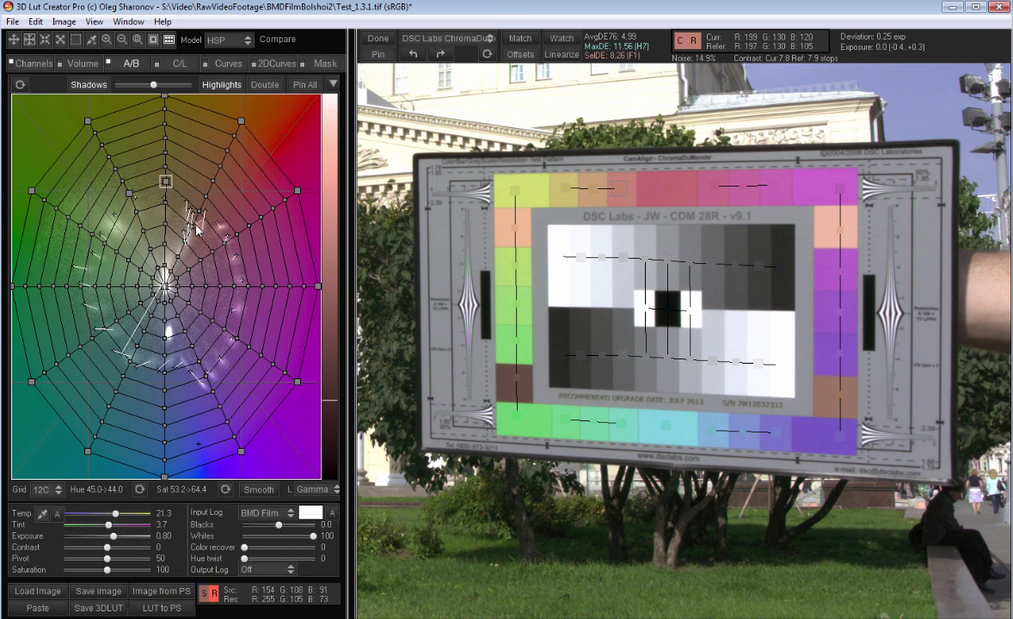
left_click_drag(184, 230, 192, 225)
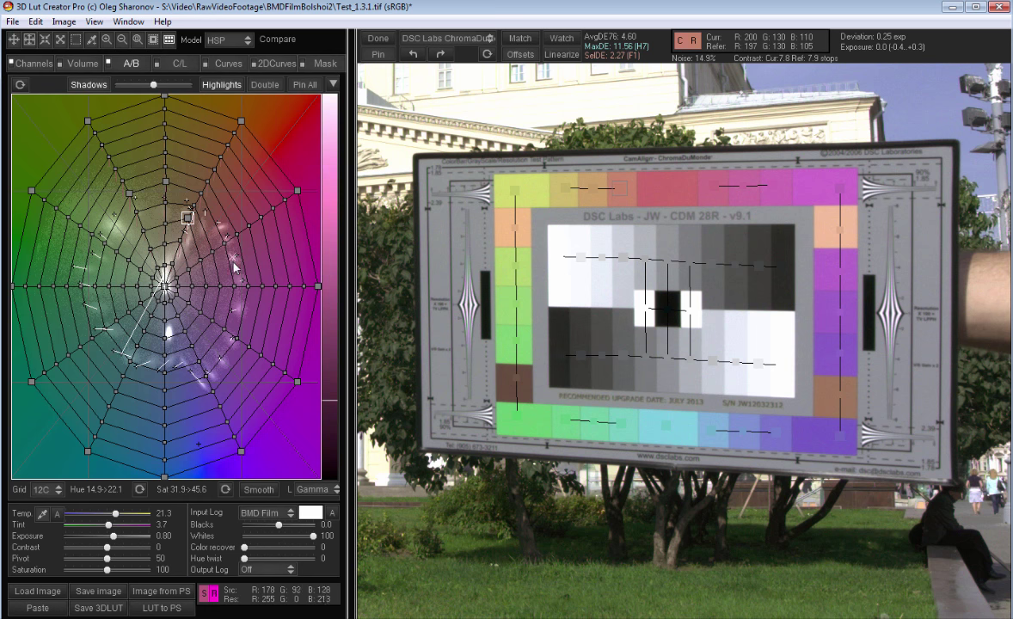
Shift the blue and cyan grid nodes, bringing average ΔE down to 3.98.
left_click(241, 452)
left_click_drag(242, 456, 216, 456)
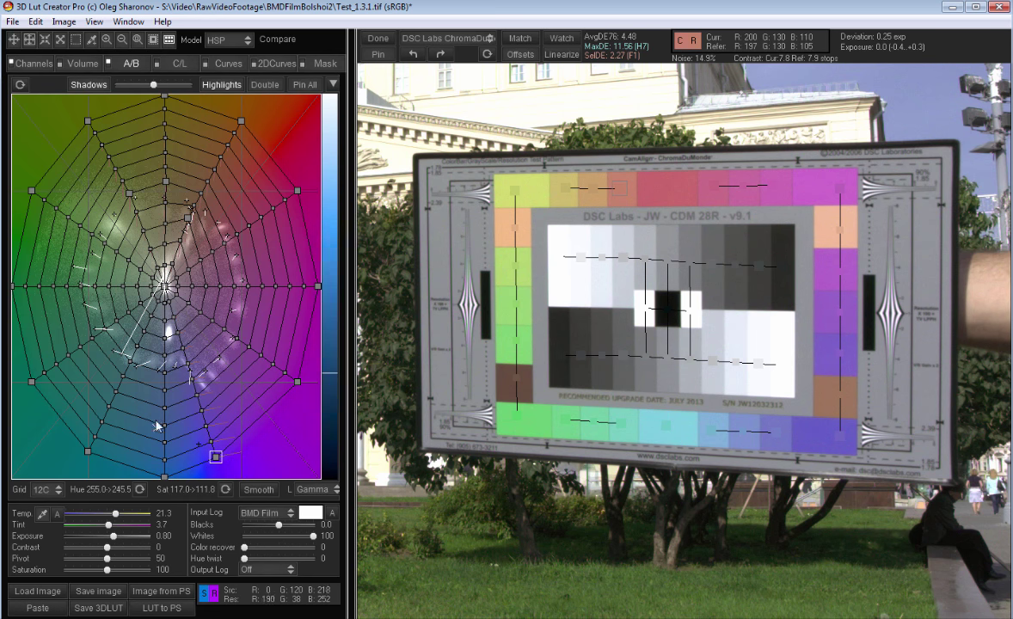
left_click_drag(163, 391, 144, 411)
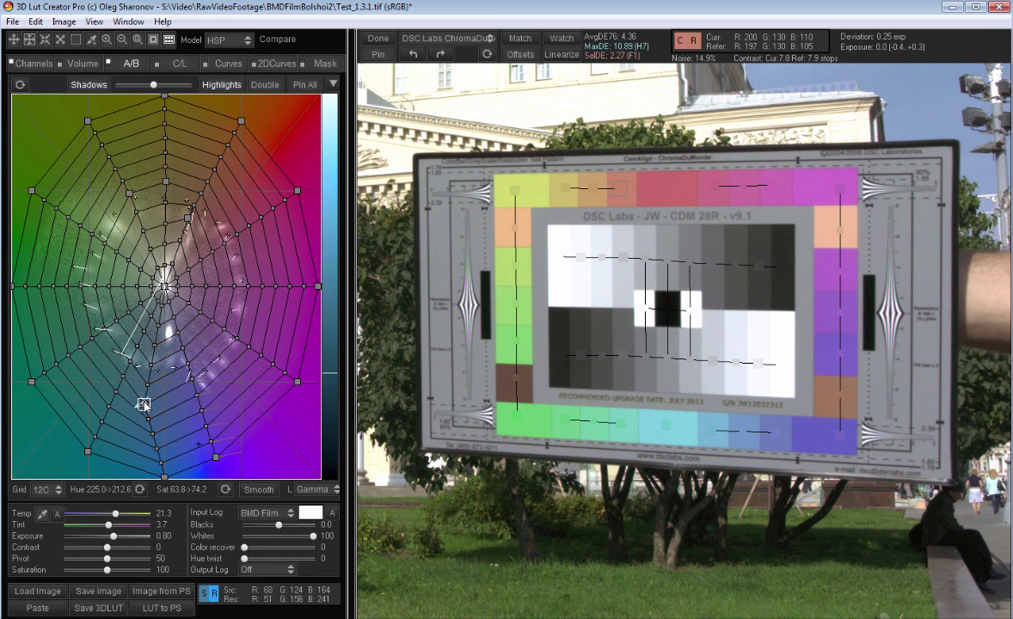
left_click(129, 363)
mouse_move(129, 365)
left_mouse_down()
mouse_move(75, 345)
mouse_move(72, 354)
mouse_move(129, 317)
mouse_move(91, 330)
mouse_move(80, 322)
left_mouse_up()
left_click(104, 330)
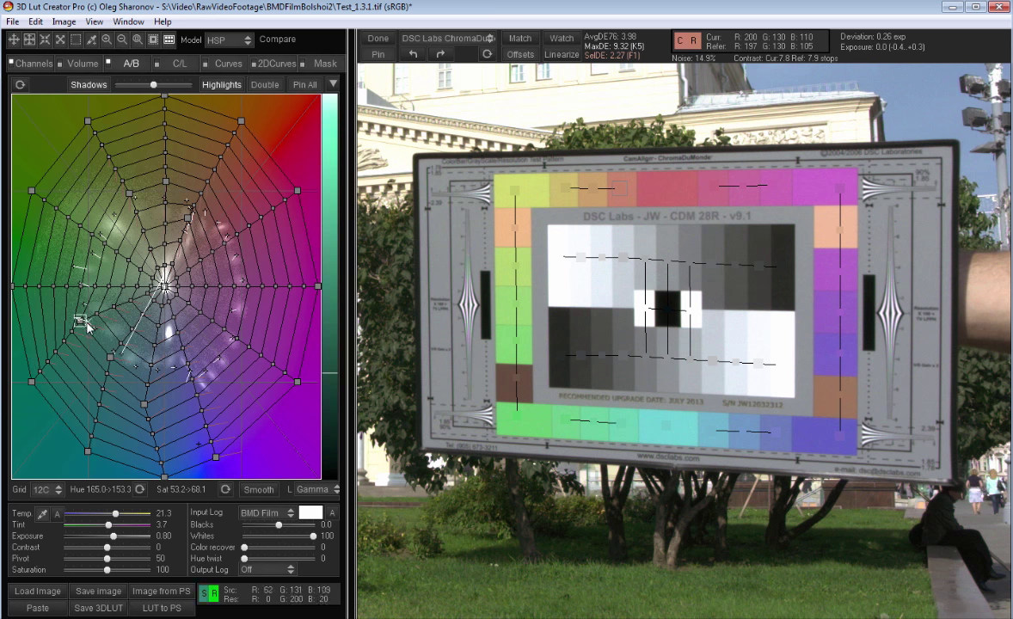
Fine-tune the green and blue-violet grid nodes until average ΔE reaches 3.60 (maximum 8.97).
mouse_move(89, 327)
left_mouse_down()
mouse_move(7, 380)
mouse_move(94, 321)
mouse_move(79, 321)
left_mouse_up()
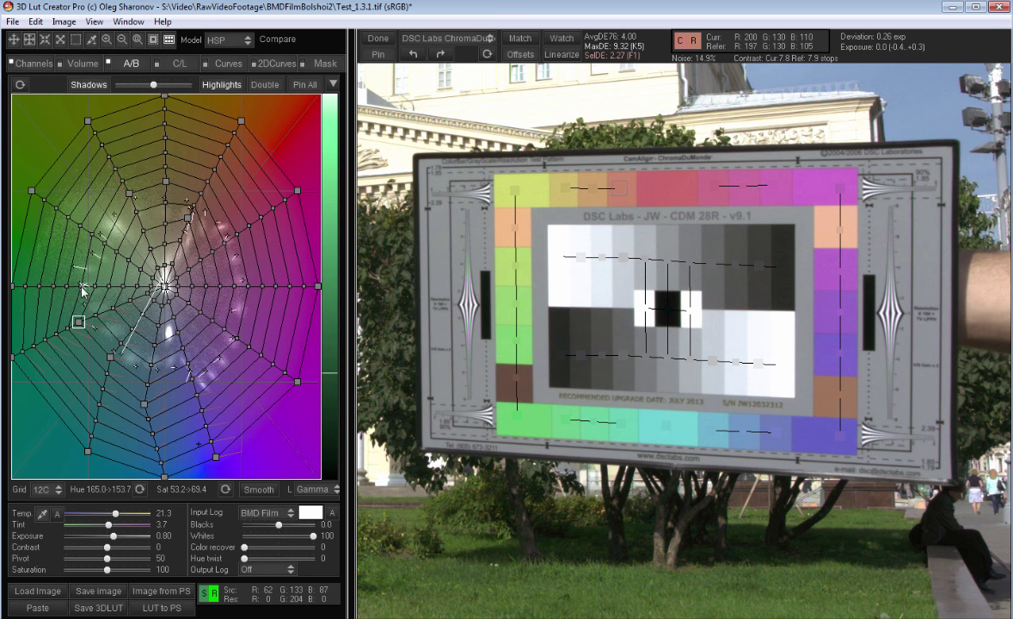
left_click_drag(82, 286, 64, 284)
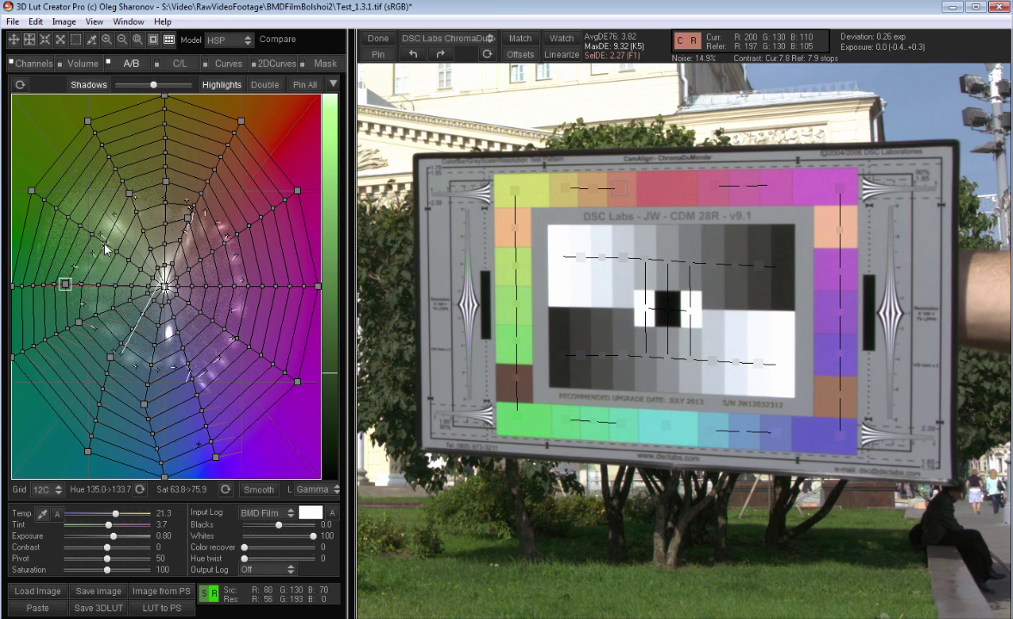
left_click_drag(105, 249, 99, 242)
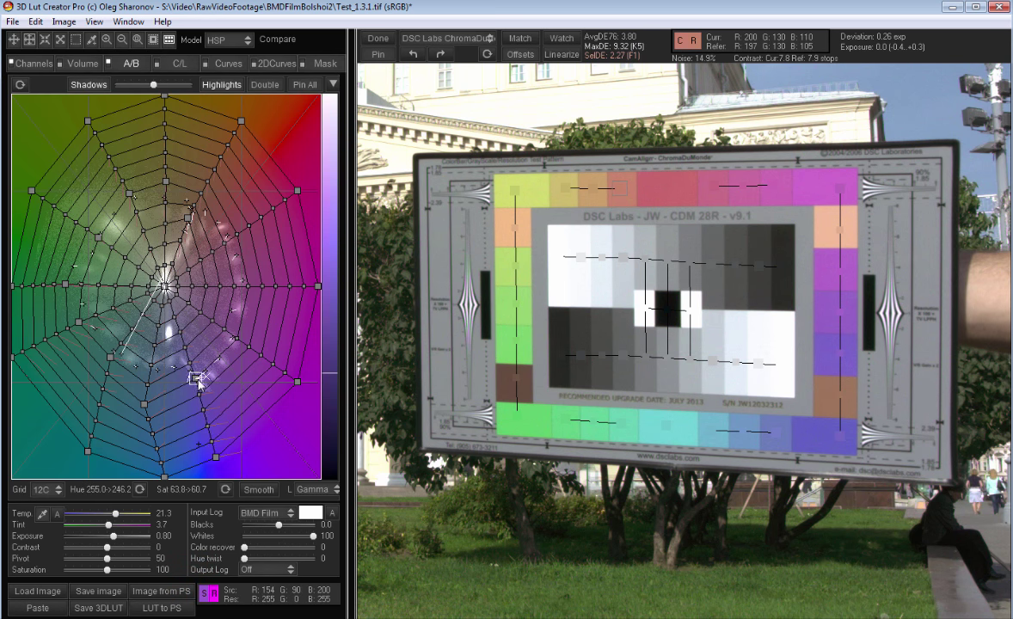
left_click_drag(194, 380, 203, 379)
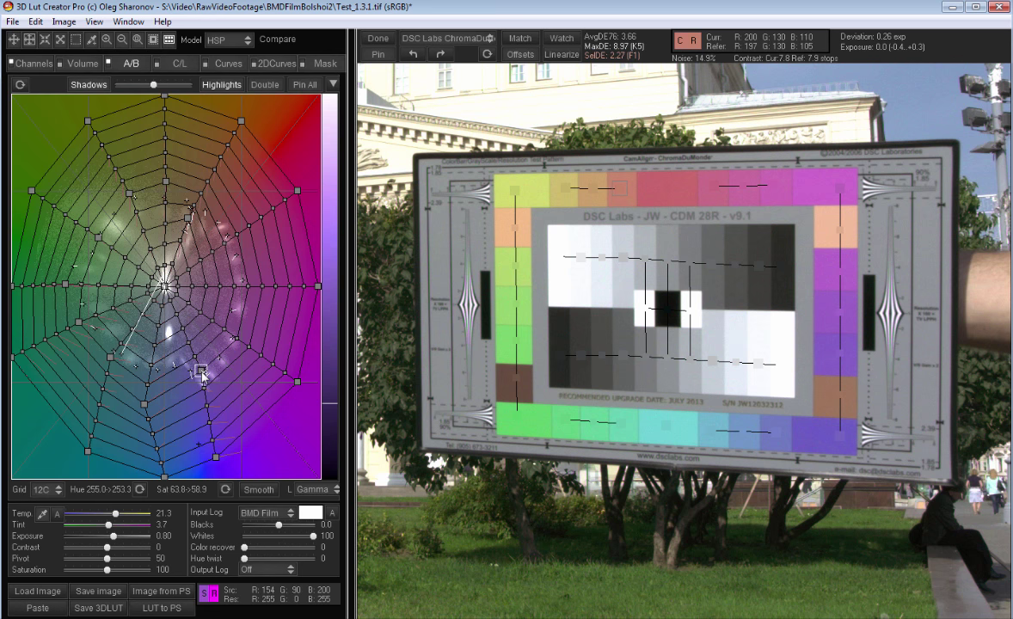
left_click_drag(204, 380, 204, 377)
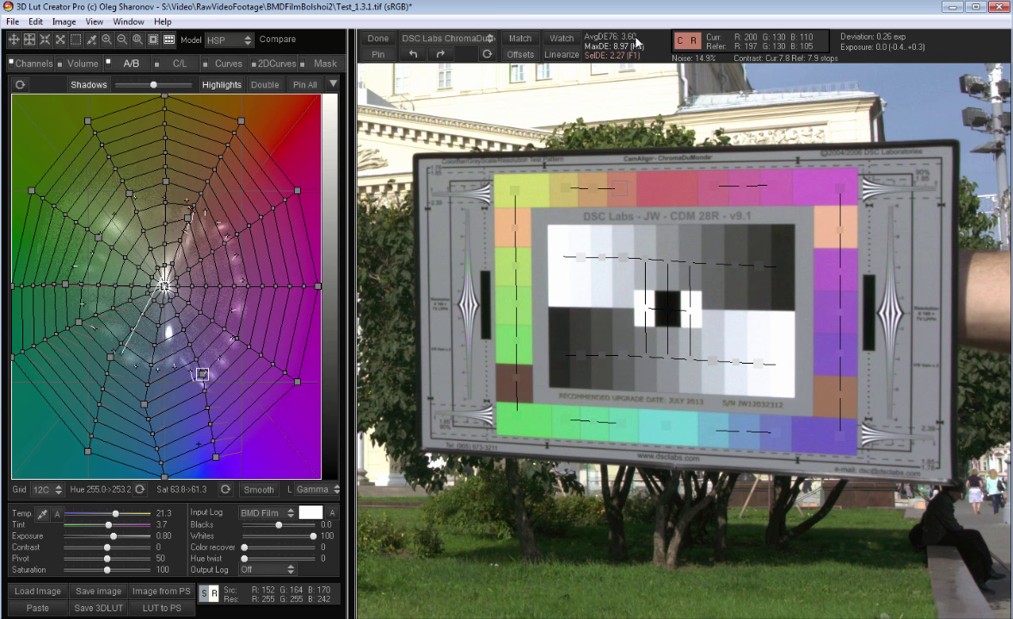
Zoom out to the whole Bolshoi Theatre frame and toggle the chart-matching overlay off and back on.
key("ctrl+0")
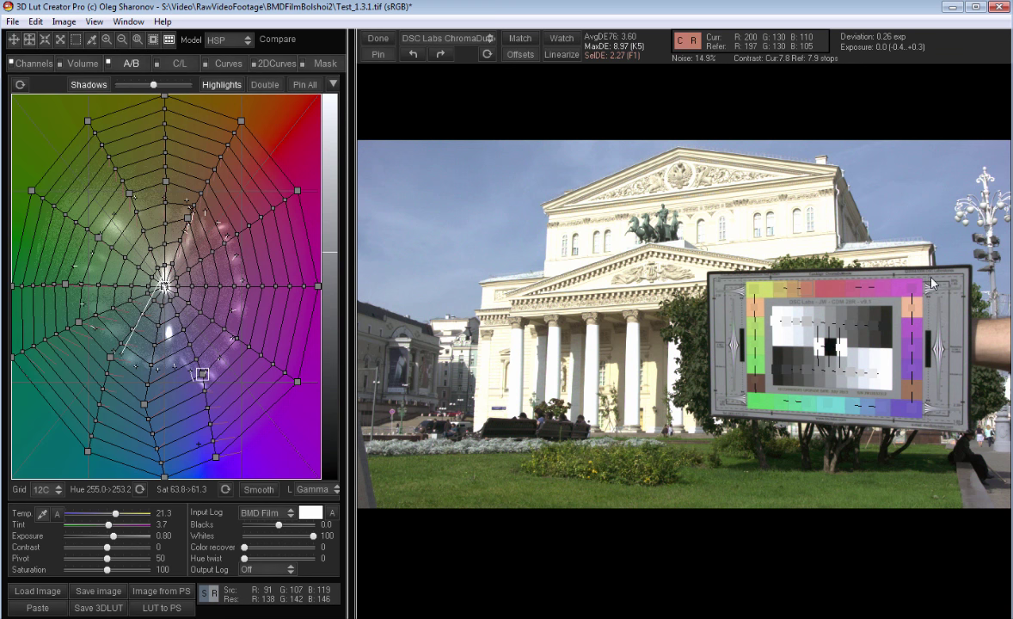
left_click(378, 38)
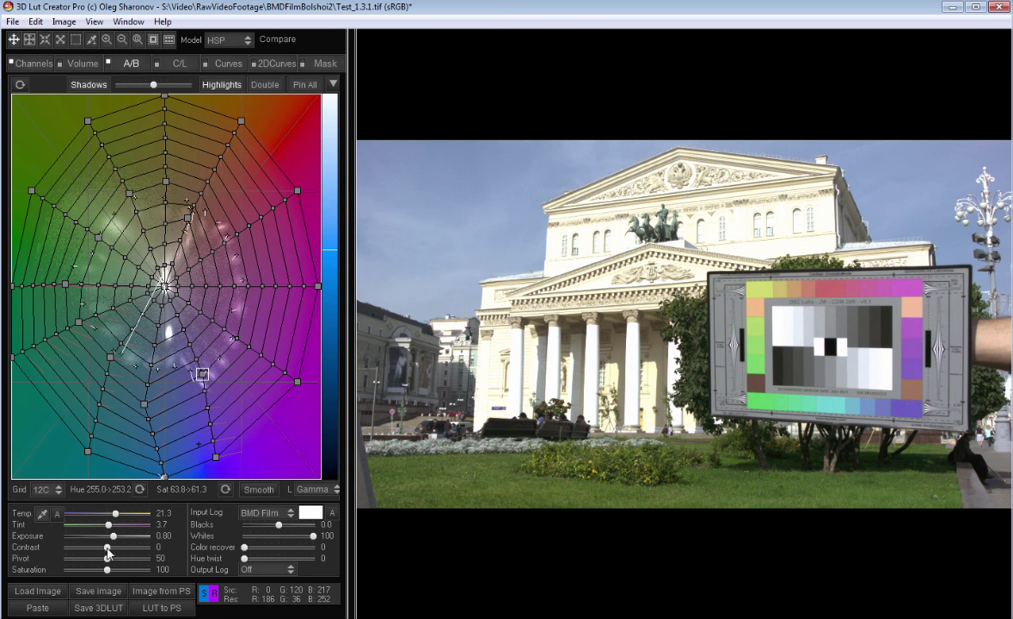
left_click(722, 282)
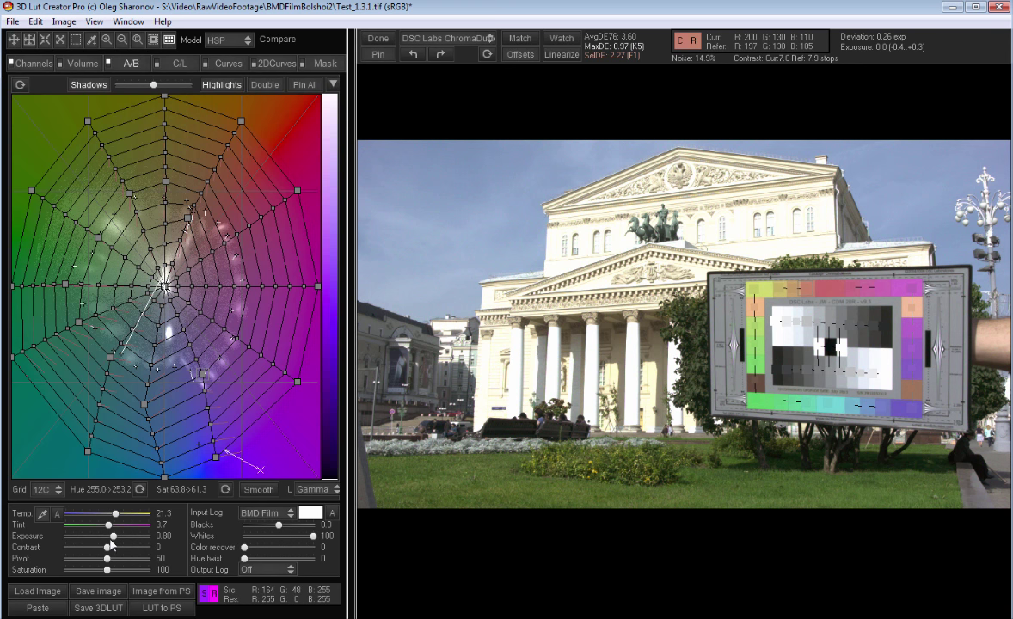
Lower exposure to -0.20 and set the whites level to 82.
left_click_drag(113, 539, 110, 542)
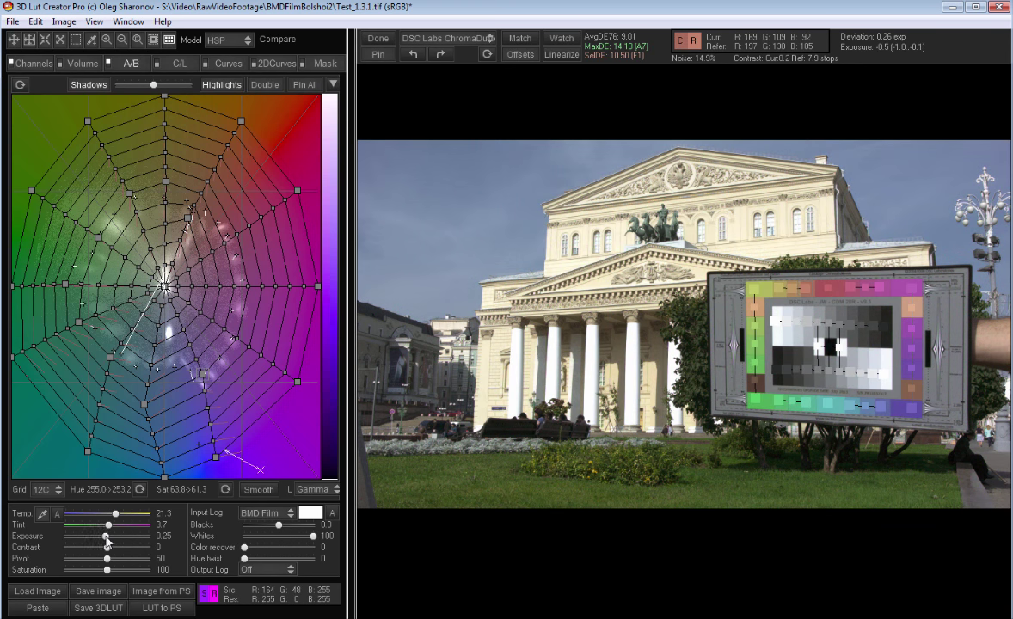
left_click_drag(108, 536, 105, 536)
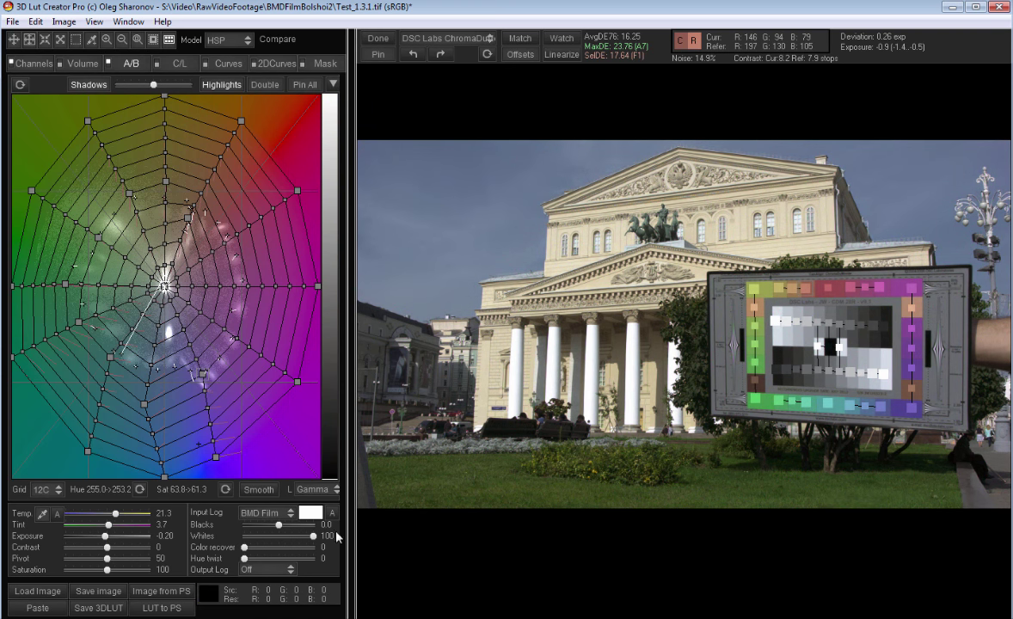
left_click_drag(314, 536, 297, 539)
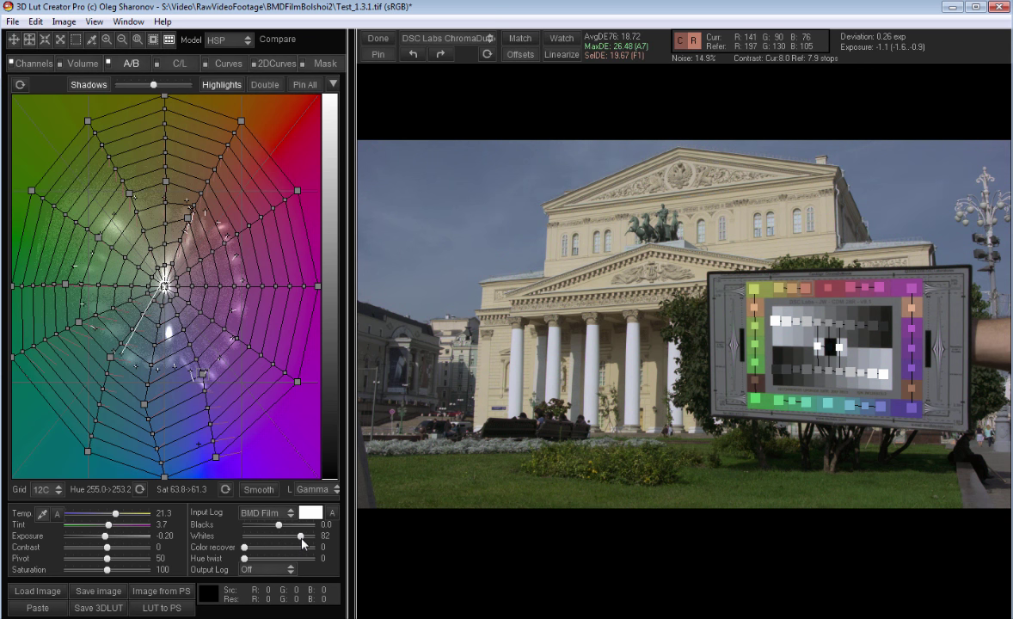
left_click_drag(299, 539, 302, 541)
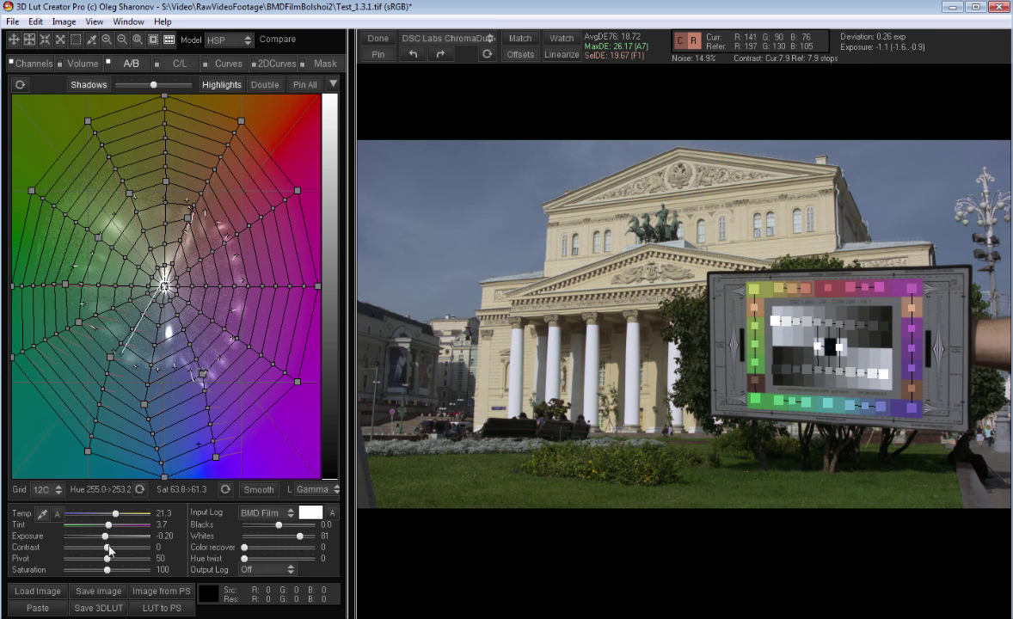
Add contrast of 35 and settle the contrast pivot at 27.
left_click_drag(114, 552, 128, 549)
left_click(91, 559)
left_click_drag(89, 560, 92, 560)
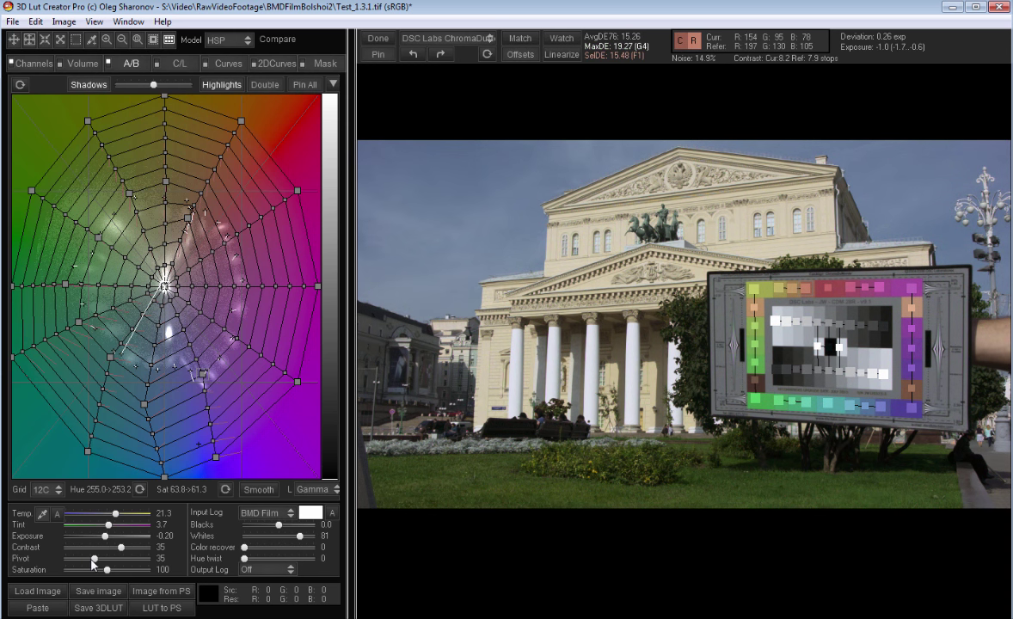
left_click(91, 560)
left_click_drag(95, 561, 98, 560)
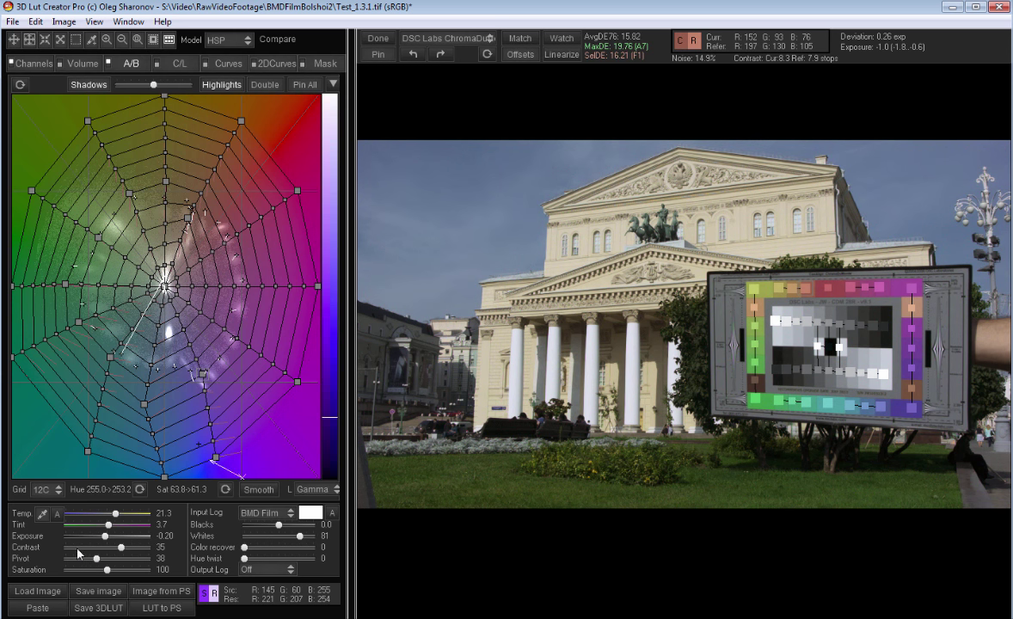
left_click_drag(95, 556, 79, 561)
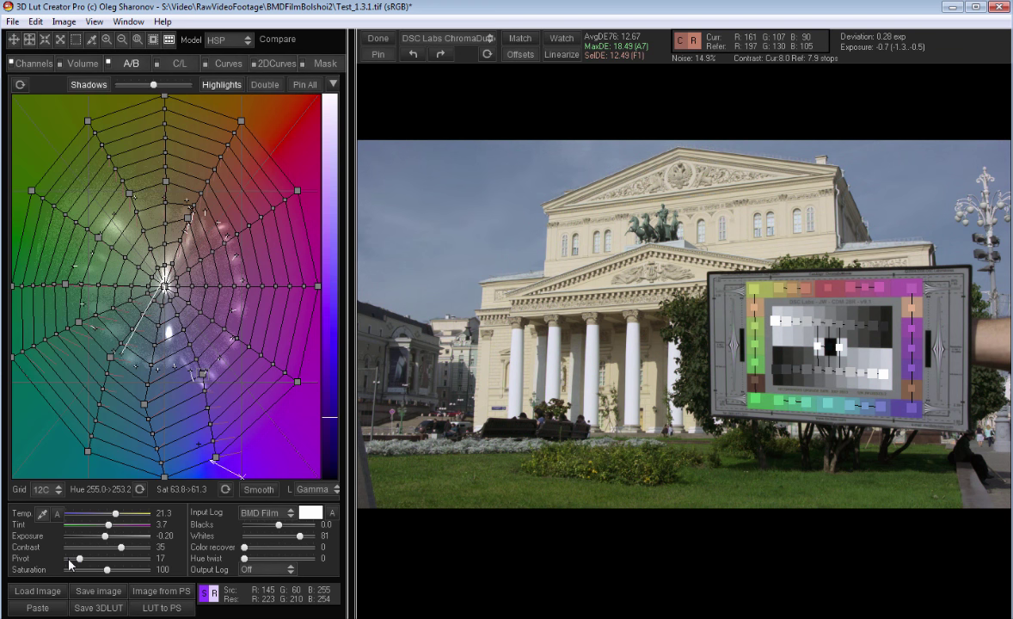
left_click_drag(81, 559, 88, 560)
Compare the graded photo against the original, then finish the chart match.
key("c")
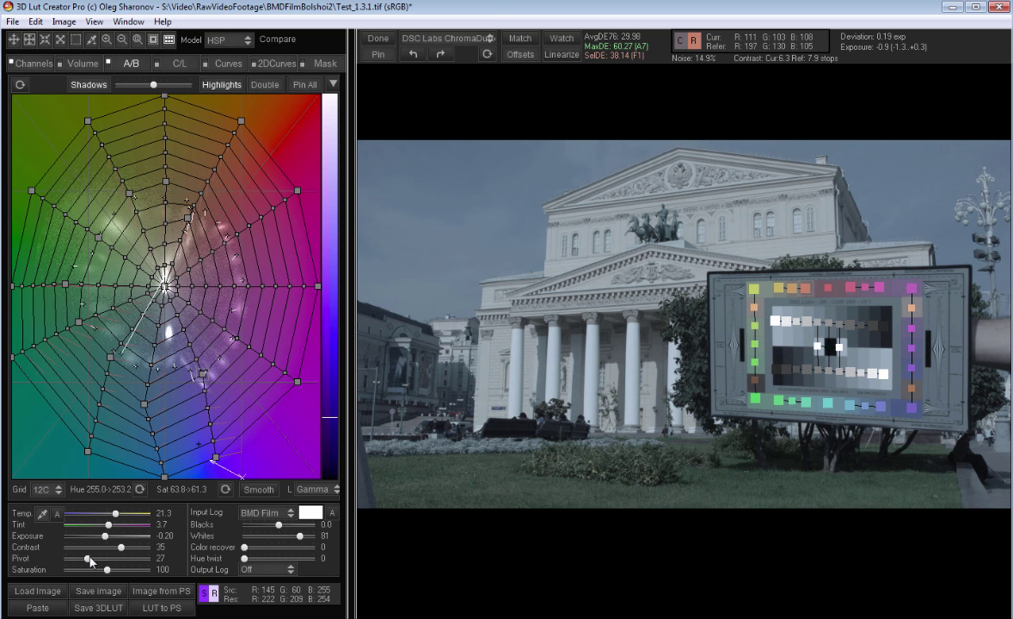
key("c")
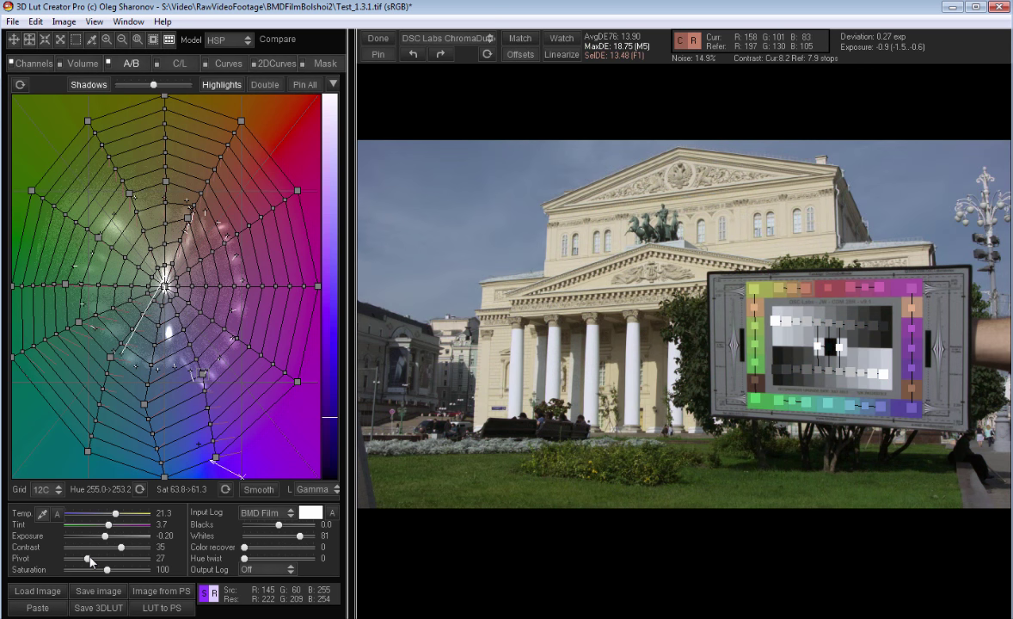
left_click(365, 39)
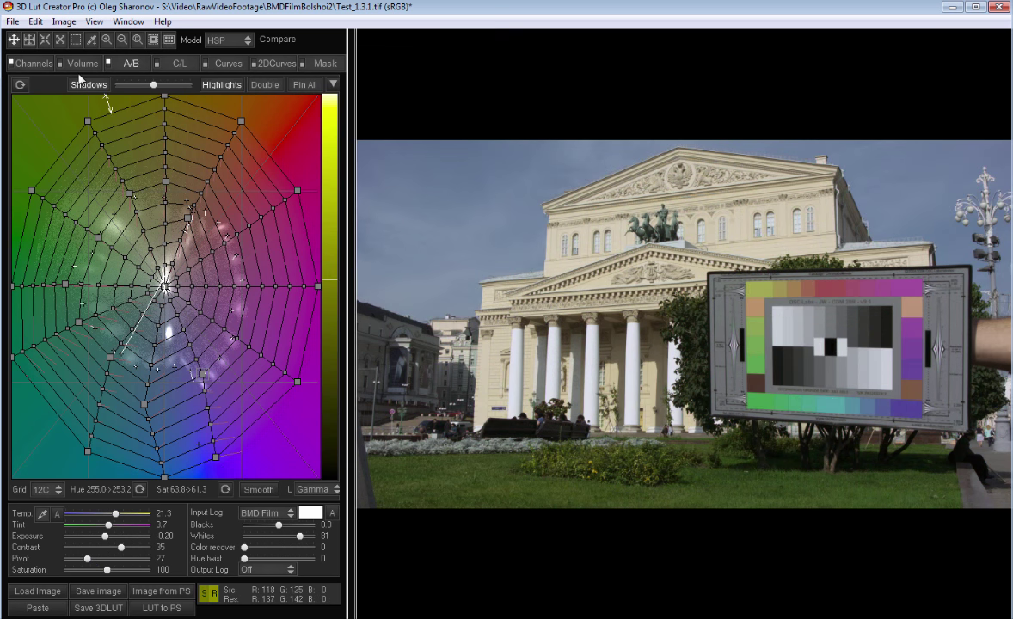
left_click(11, 65)
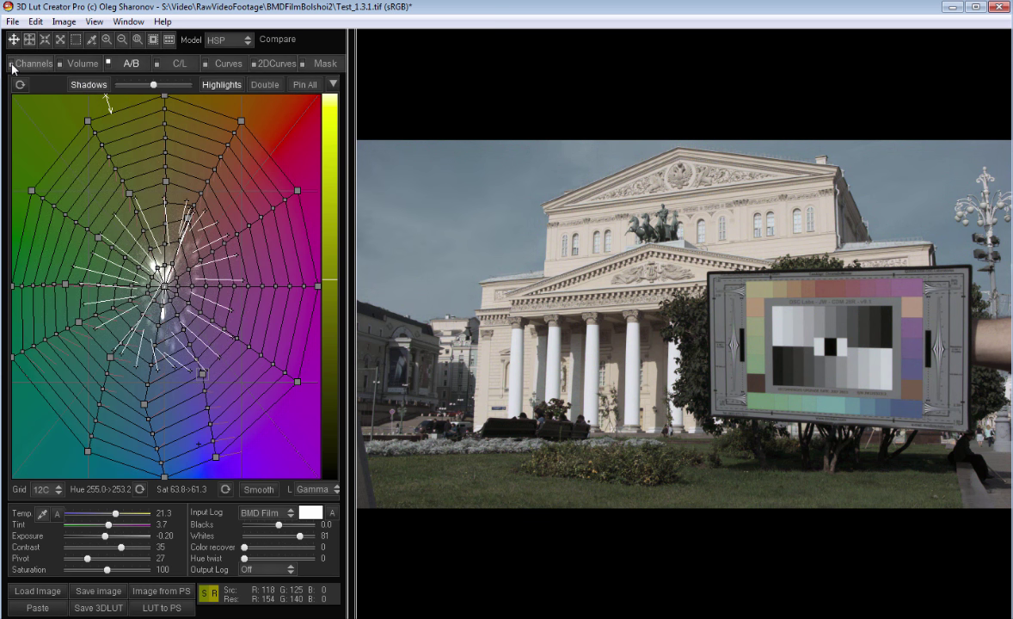
left_click(11, 65)
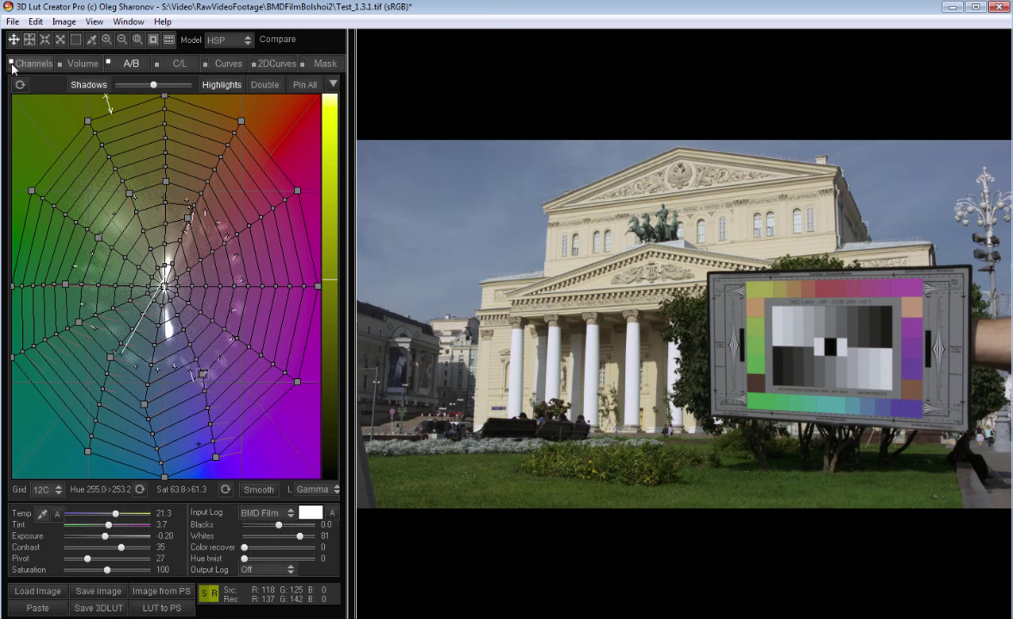
left_click(109, 65)
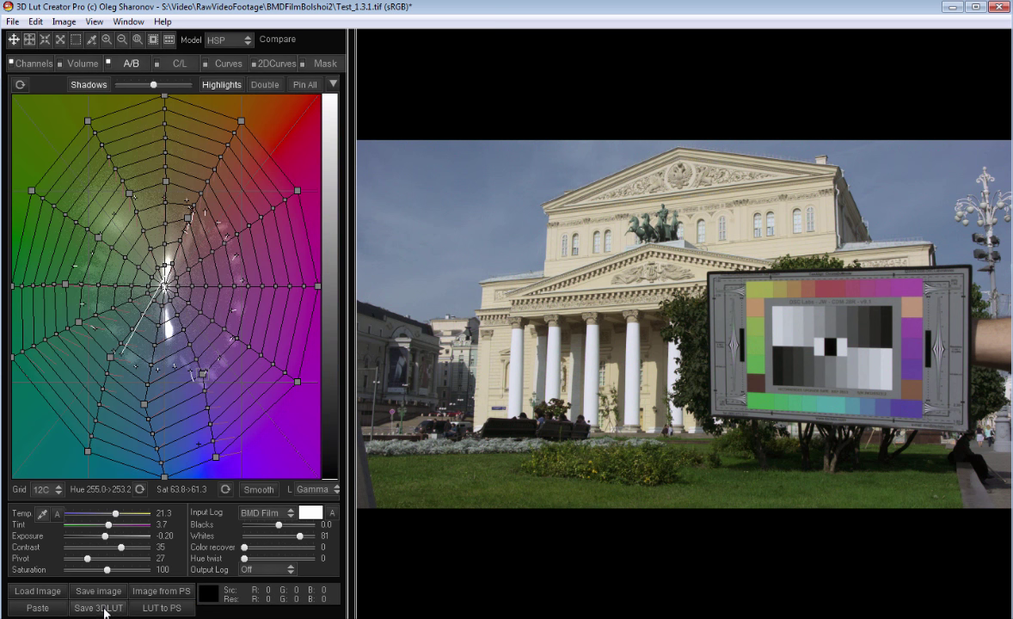
left_click(101, 608)
Set the LUT file type to *.cube, keeping the name Test_1.3.1.
left_click(189, 511)
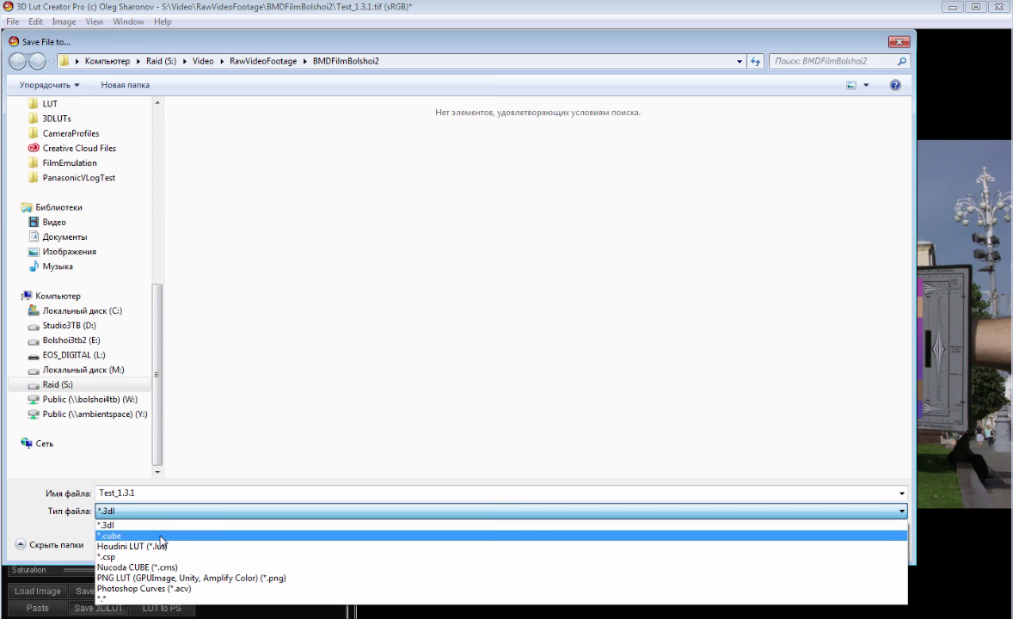
left_click(161, 537)
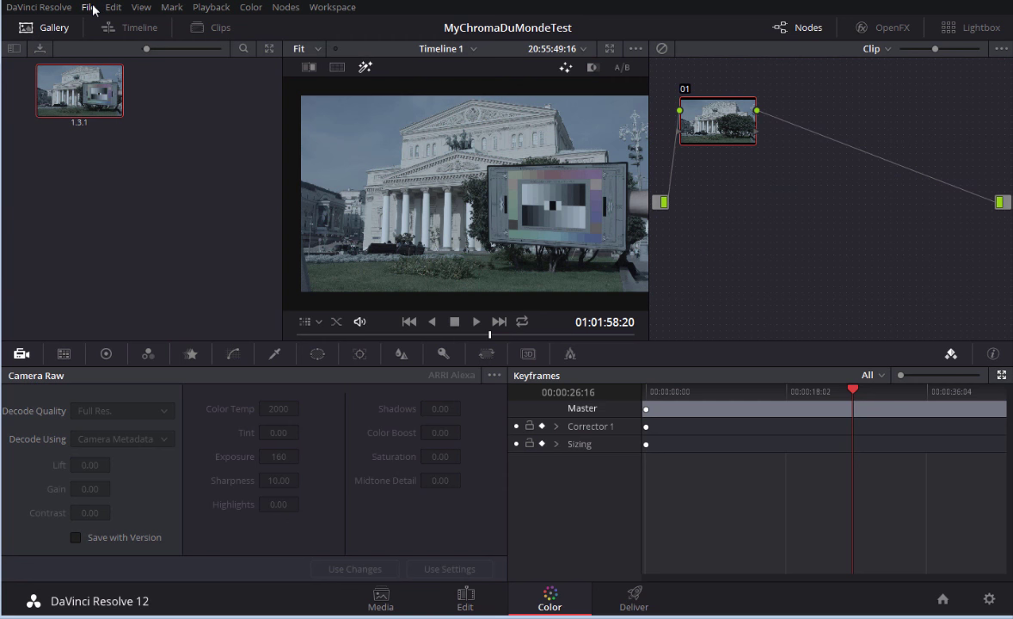
Copy the path of Resolve's LUT folder from Project Settings > Color Management.
left_click(91, 7)
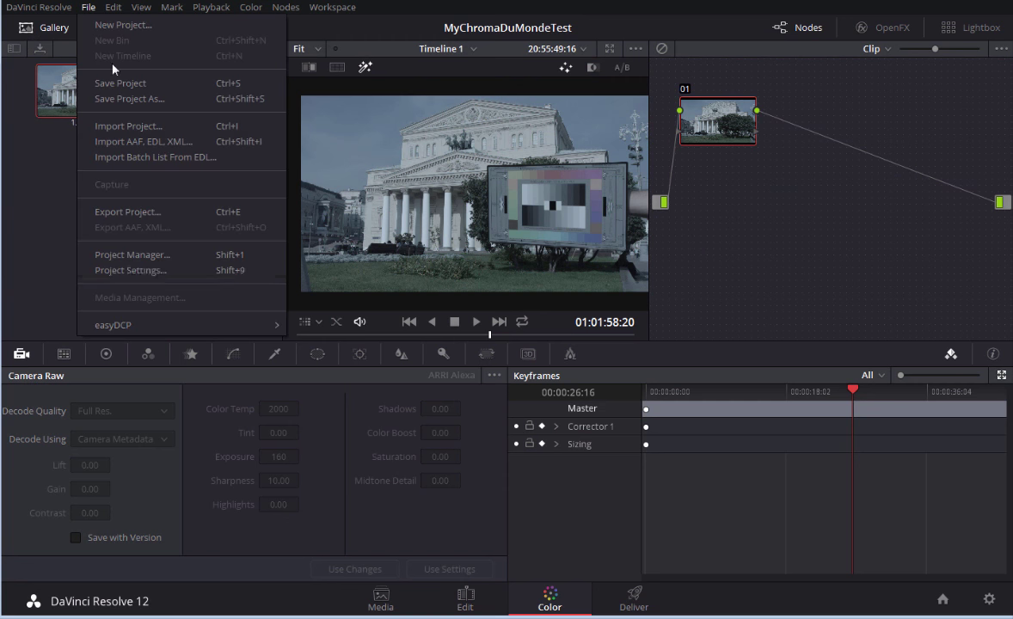
left_click(130, 270)
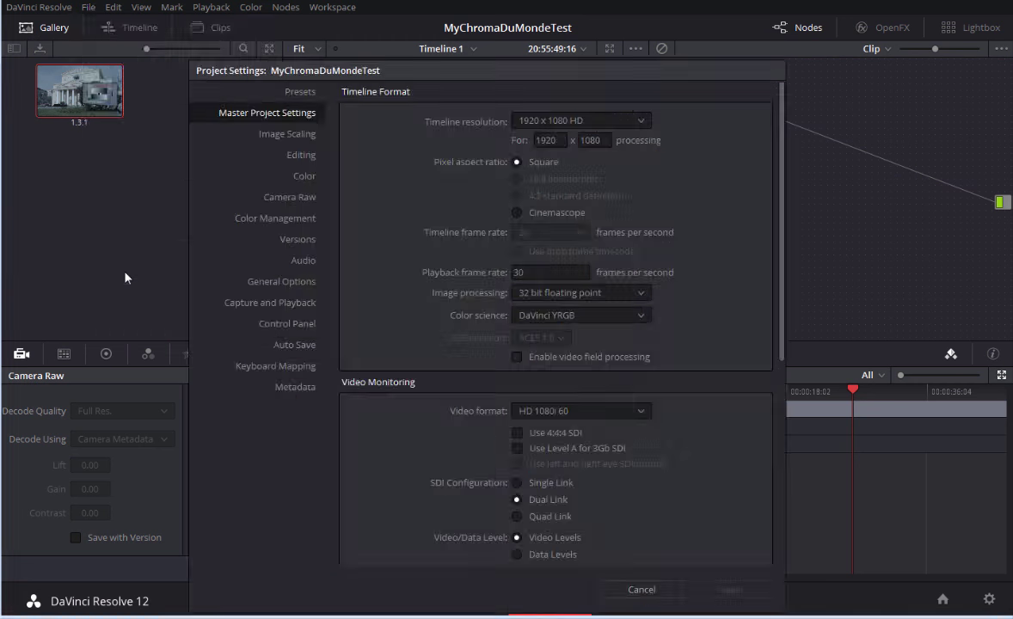
left_click(267, 220)
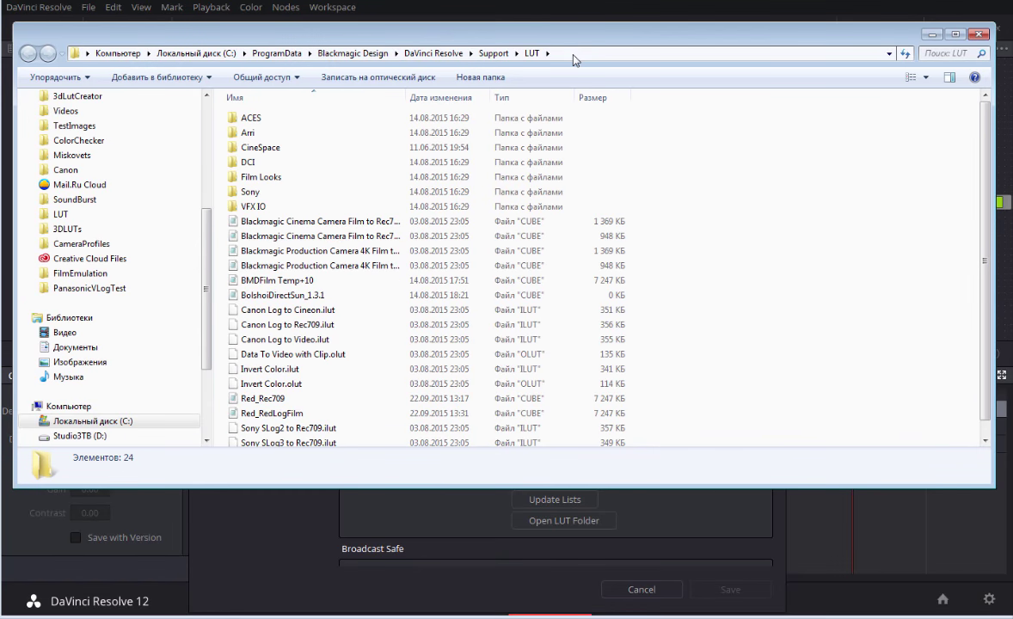
left_click(579, 54)
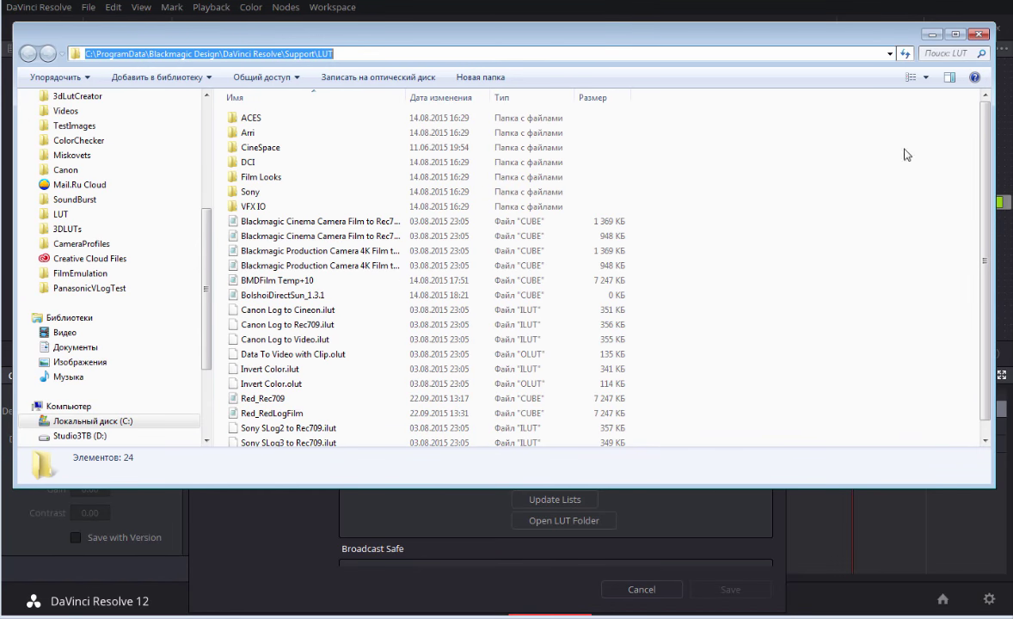
left_click(932, 34)
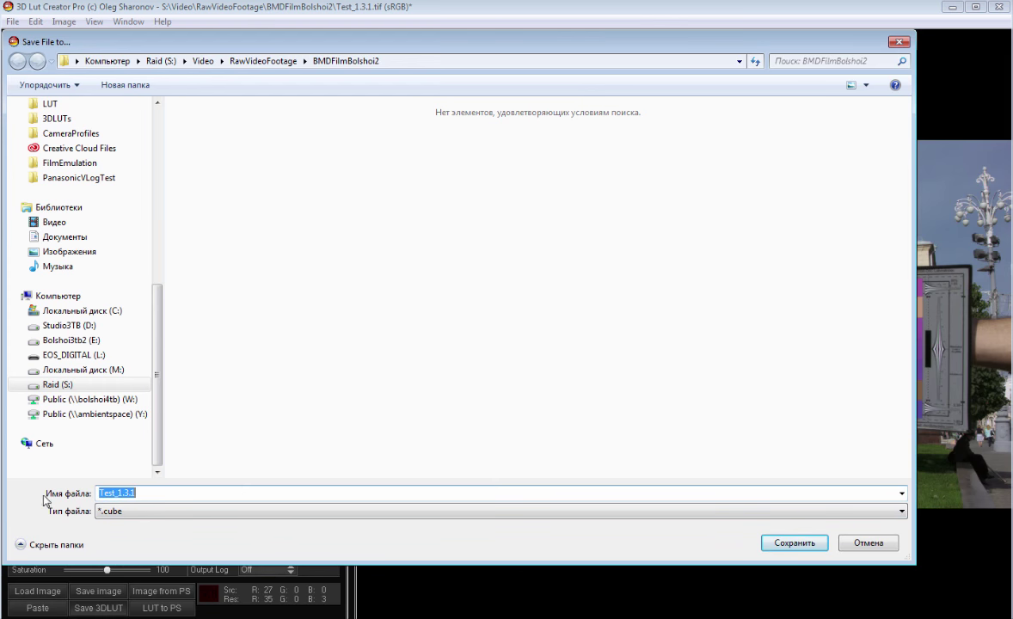
Paste Resolve's LUT folder path and save the LUT as 'BMDFilm ChromaDuMonde'.
type("C:\\ProgramData\\Blackmagic Design\\DaVinci Resolve\\Support\\LUT")
key("Return")
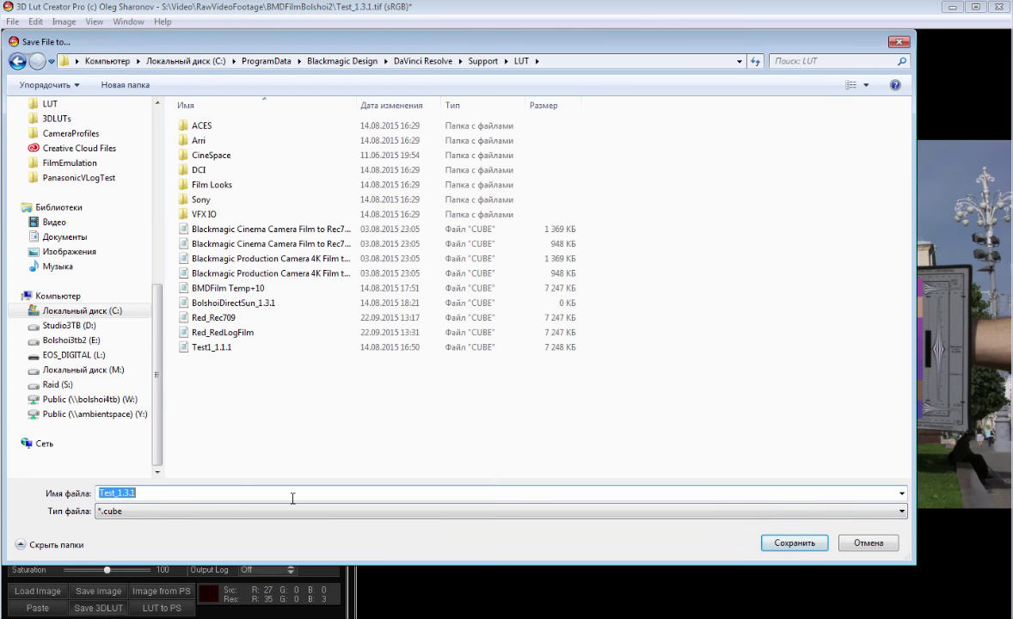
type("BM")
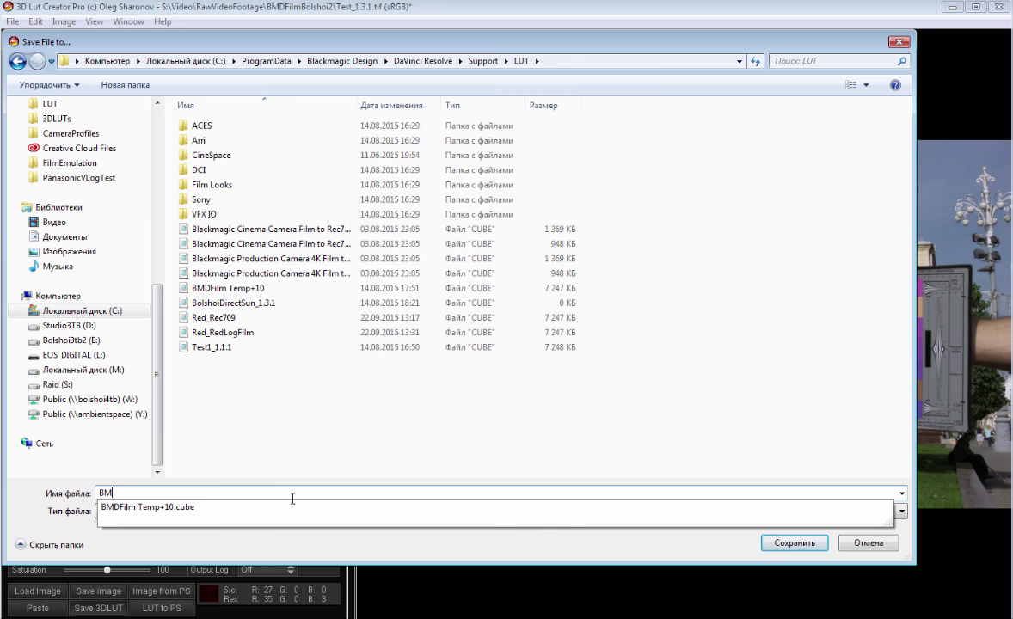
type("DFilm ")
type("ChromaDuMonde")
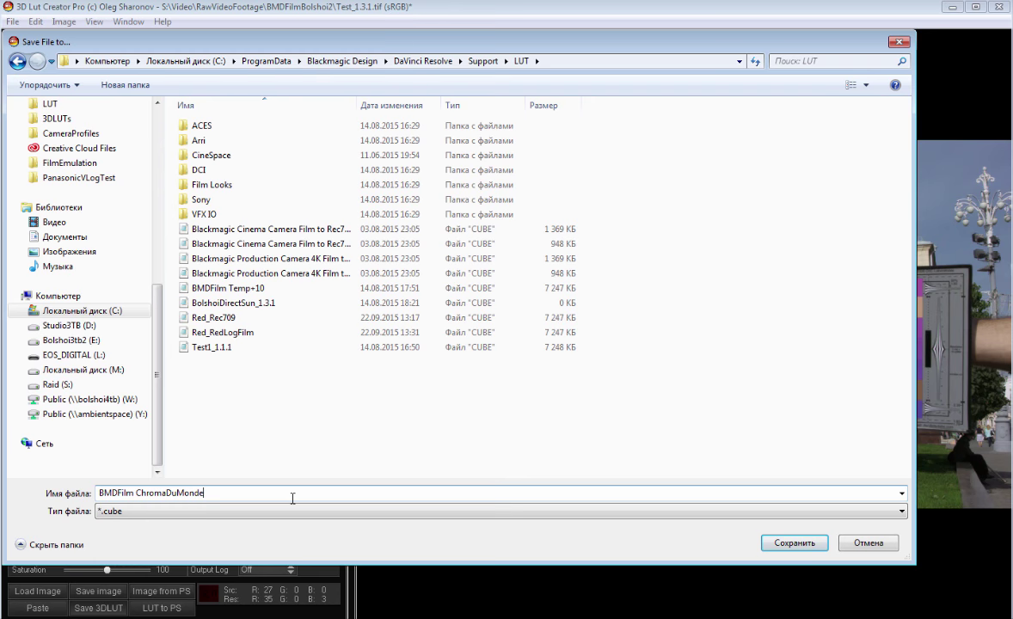
key("Return")
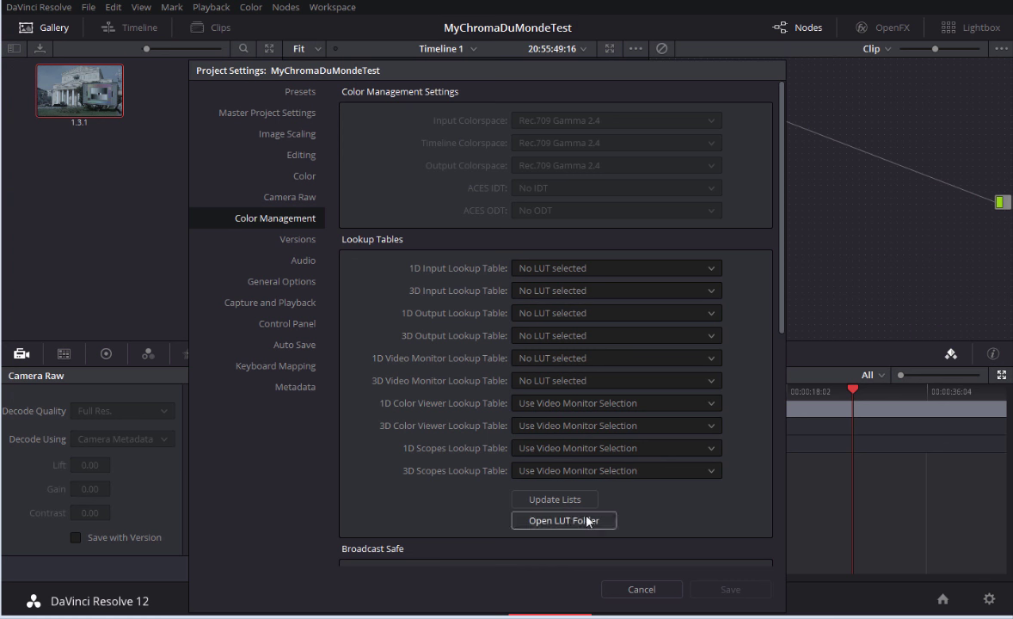
Update the LUT lists, save the project settings, and show node 01's 3D LUT list.
left_click(555, 501)
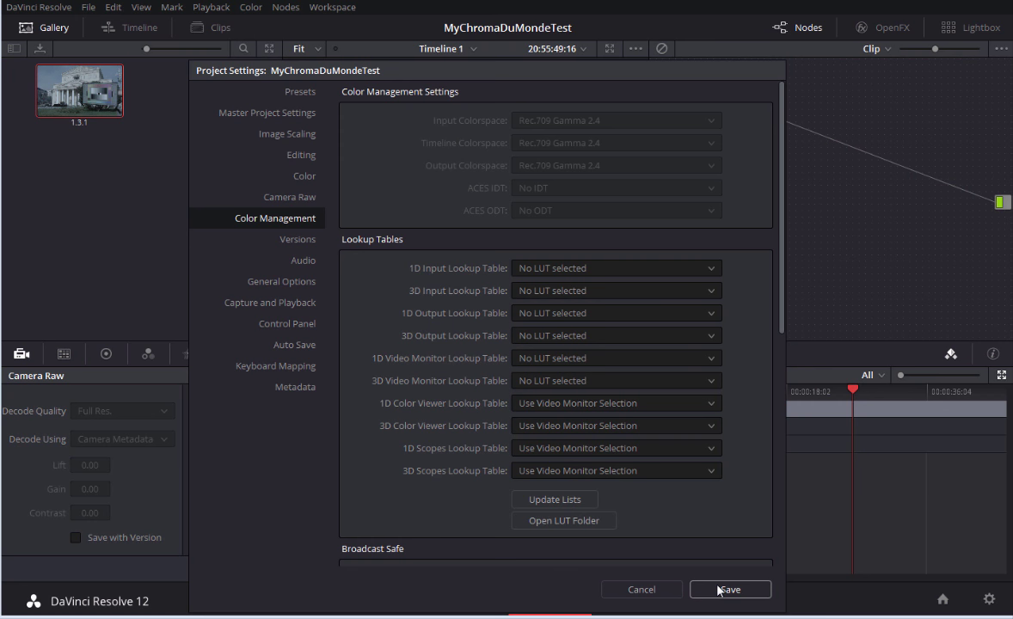
left_click(718, 590)
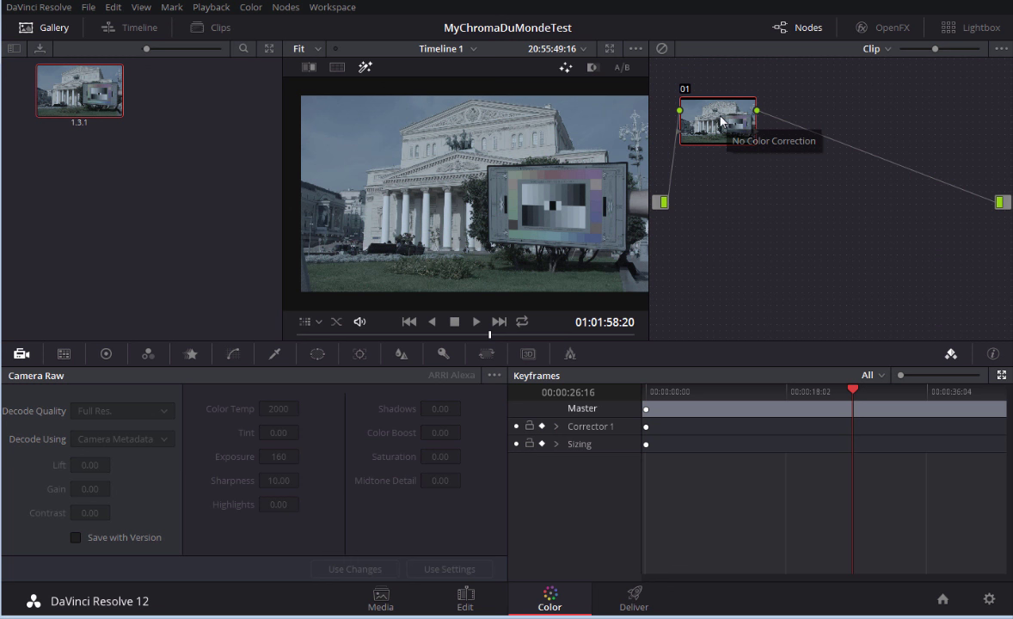
right_click(713, 123)
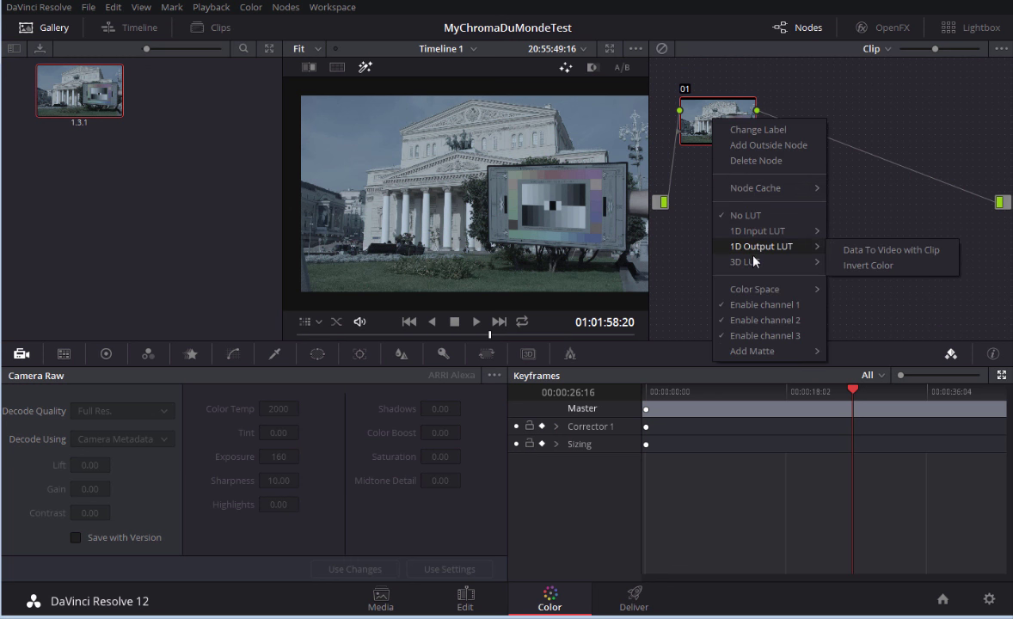
mouse_move(754, 266)
mouse_move(847, 296)
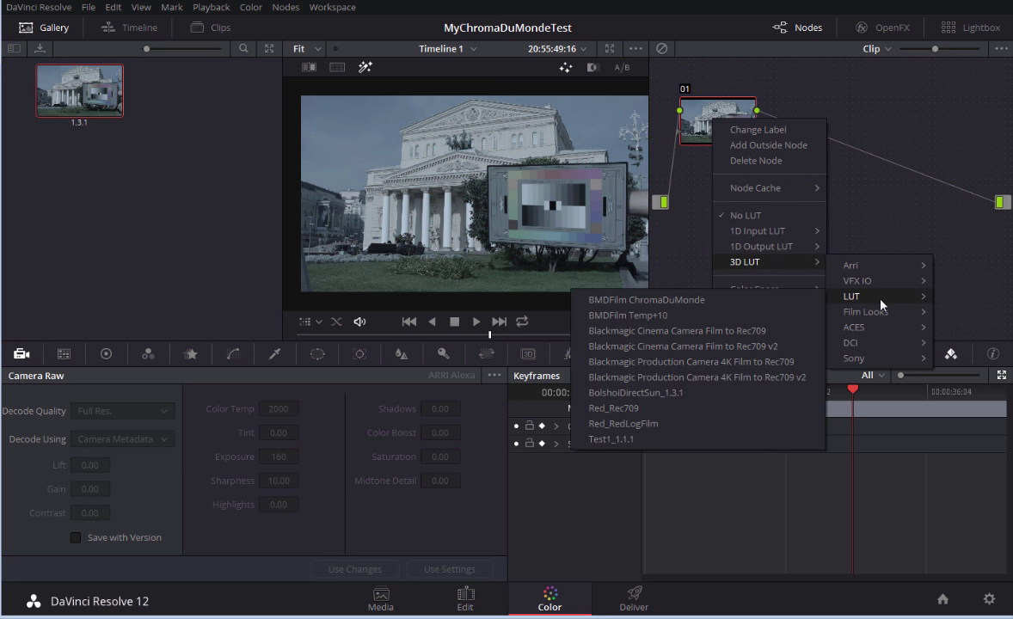
Apply BMDFilm ChromaDuMonde to node 01, then play the clip and bypass the node to compare.
left_click(638, 303)
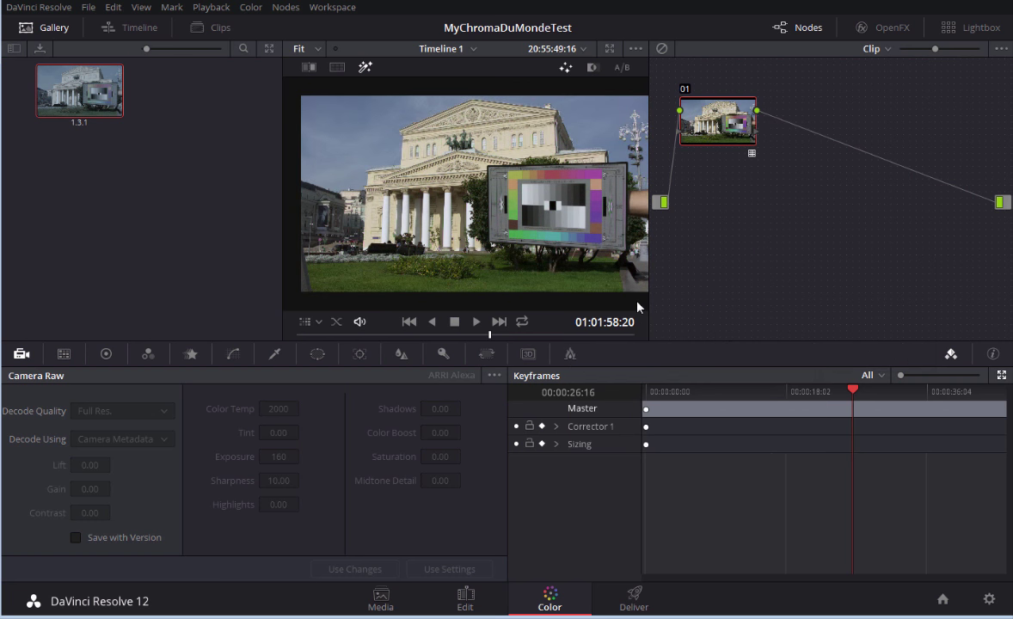
left_click_drag(726, 393, 686, 394)
key("space")
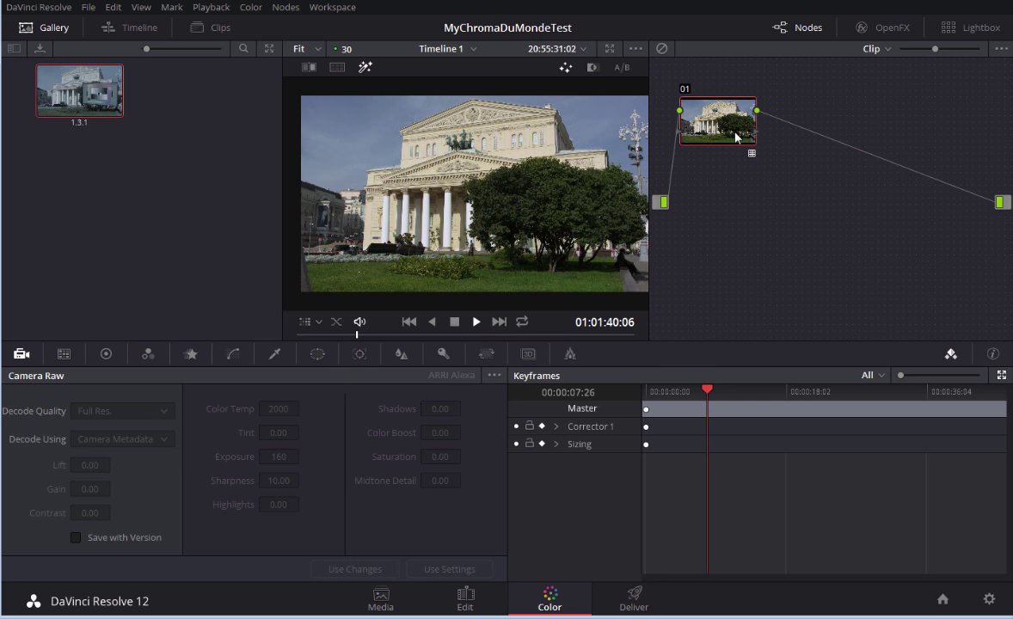
key("ctrl+d")
key("ctrl+d")
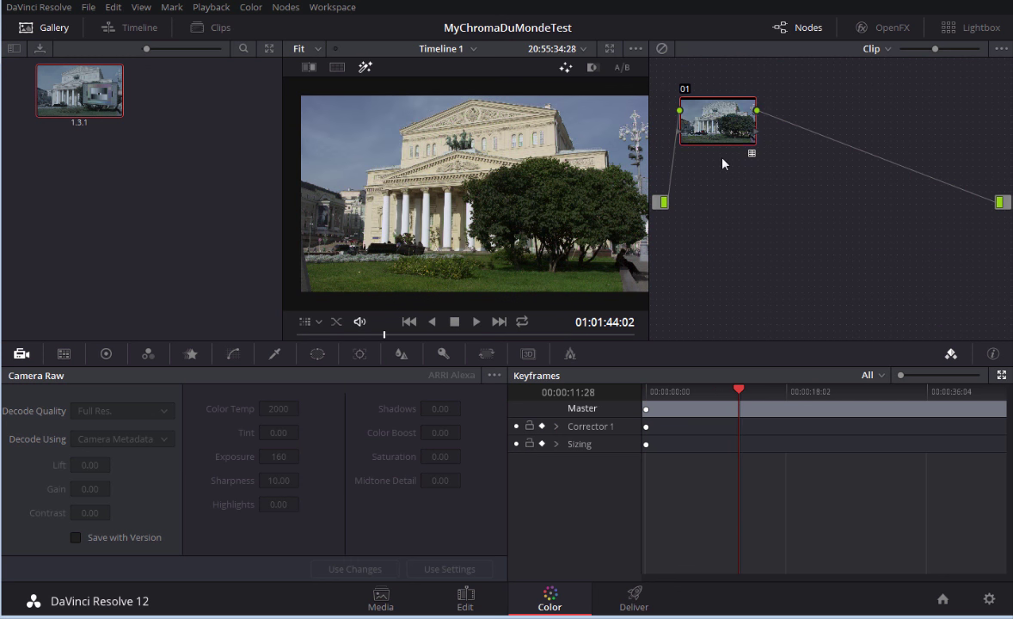